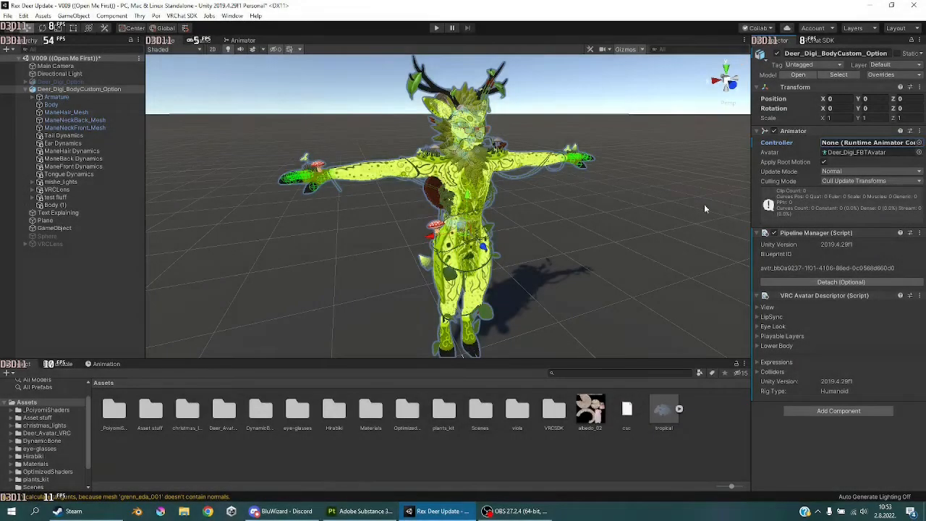
Step: Duplicate the Deer_Digi_BodyCustom_Option avatar and deactivate the original
{"action": "left_click", "coordinate": [33, 89]}
{"action": "left_click", "coordinate": [50, 90]}
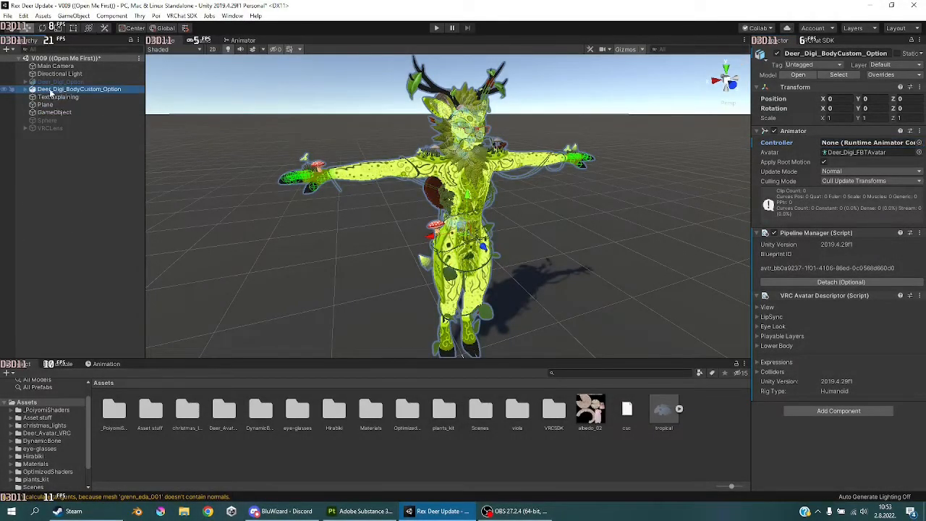
{"action": "key", "text": "ctrl+d"}
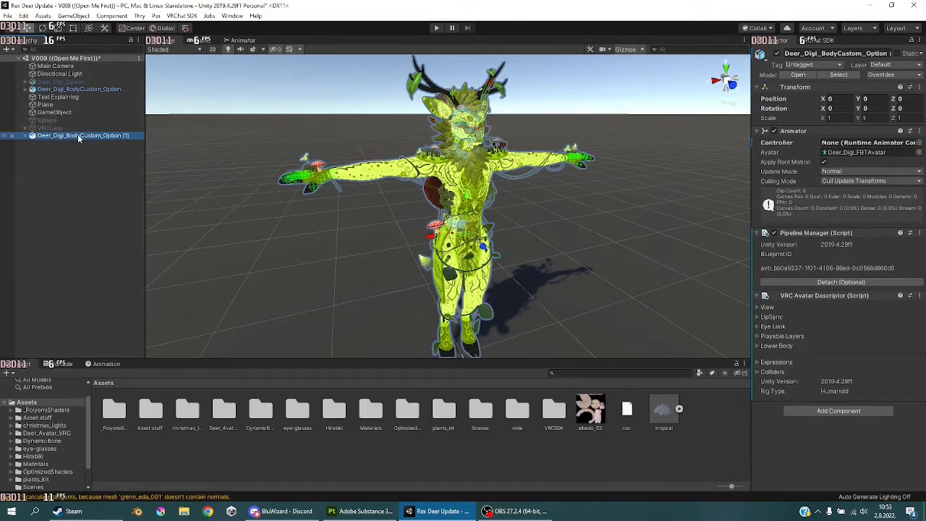
{"action": "left_click", "coordinate": [72, 89]}
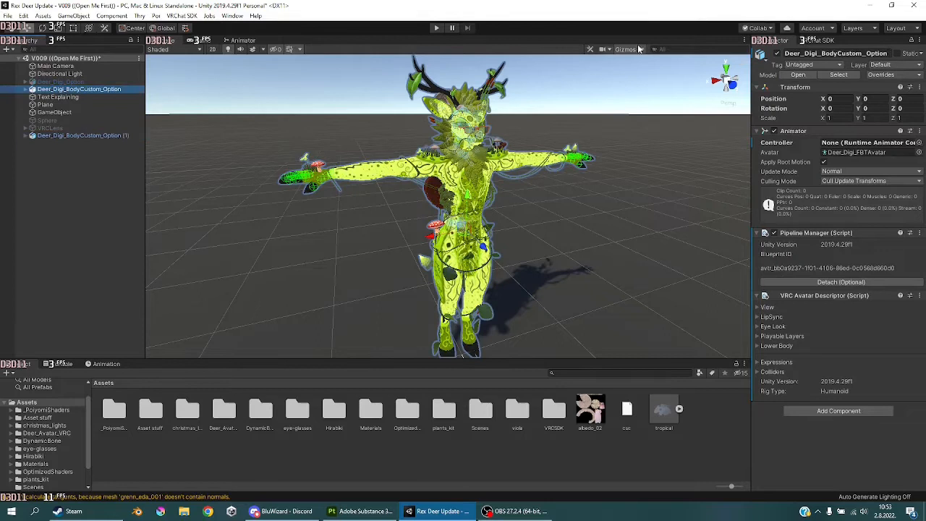
{"action": "left_click", "coordinate": [777, 53]}
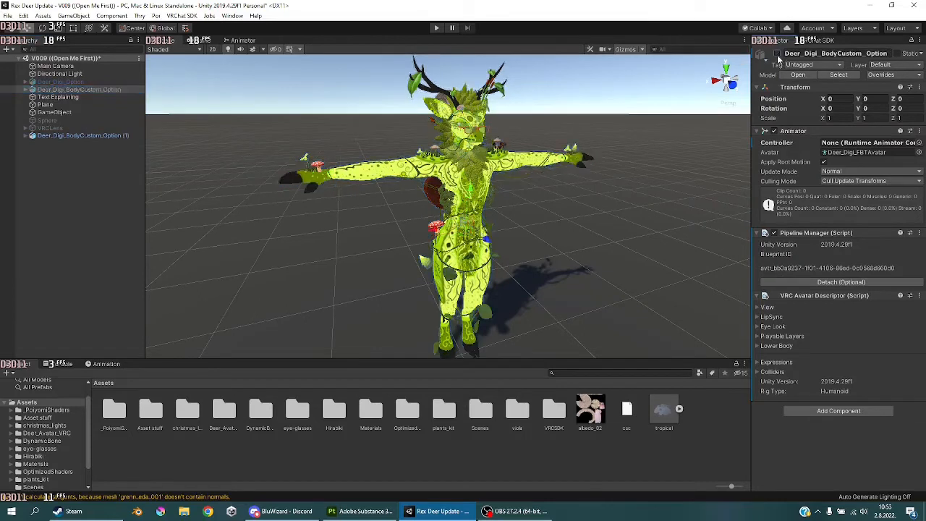
Step: Assign the FX controller to the Animator of the duplicated avatar, Deer_Digi_BodyCustom_Option (1)
{"action": "left_click", "coordinate": [94, 136]}
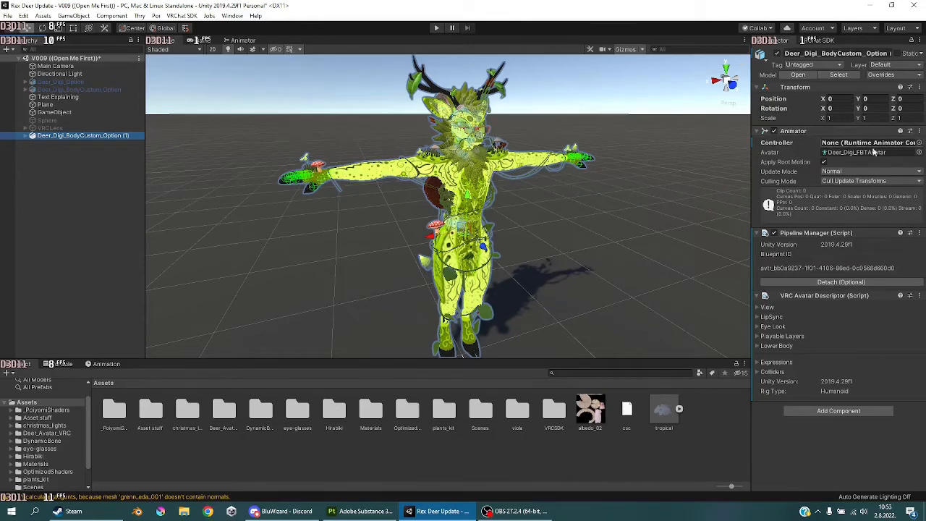
{"action": "left_click", "coordinate": [919, 142]}
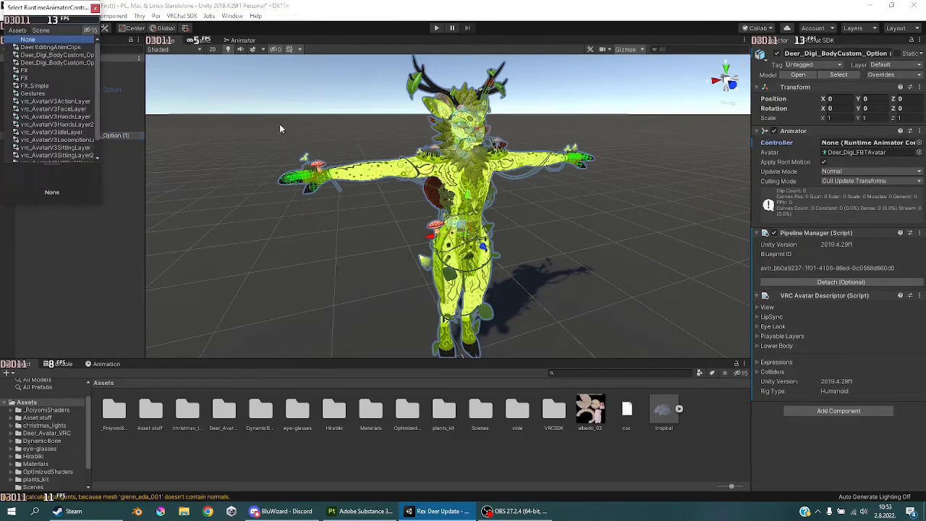
{"action": "left_click", "coordinate": [26, 71]}
{"action": "left_click", "coordinate": [95, 9]}
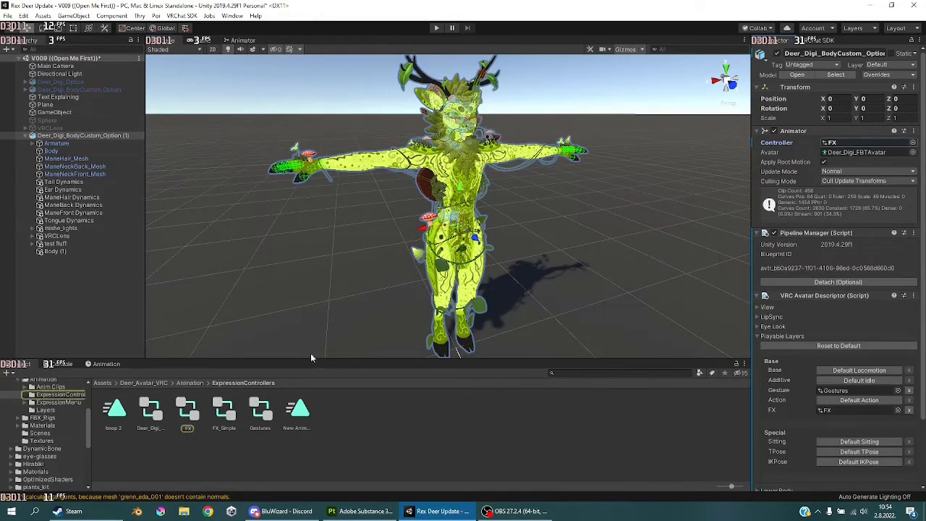
Step: Open the FX controller in the Animator and add a float parameter named Emission
{"action": "double_click", "coordinate": [187, 413]}
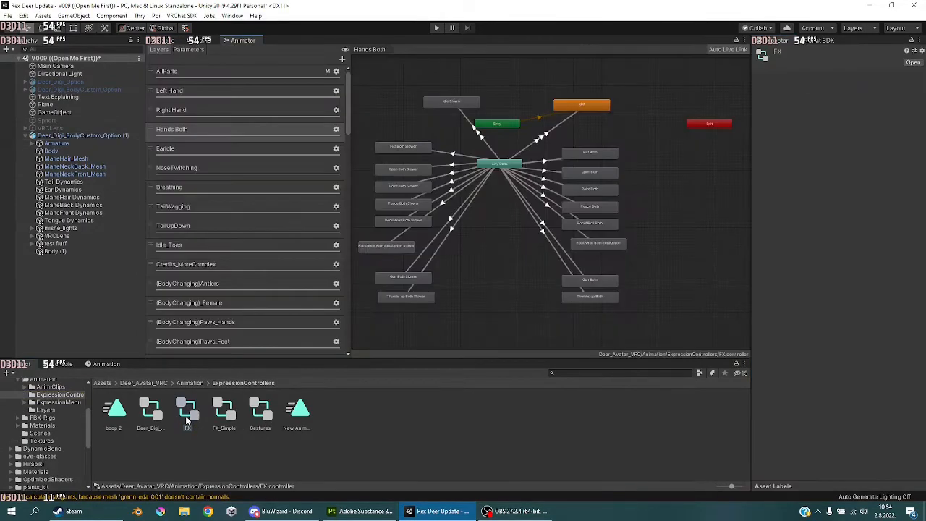
{"action": "left_click", "coordinate": [188, 49]}
{"action": "left_click", "coordinate": [342, 60]}
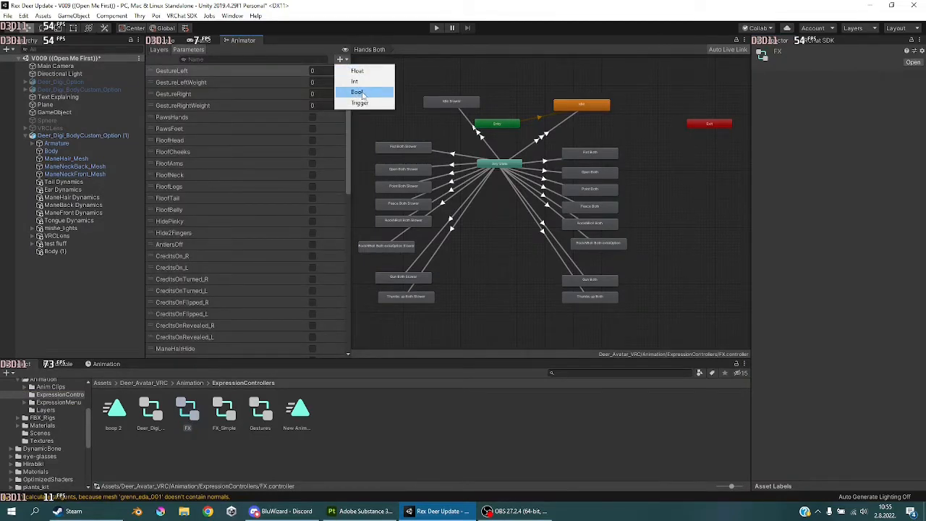
{"action": "left_click", "coordinate": [357, 72]}
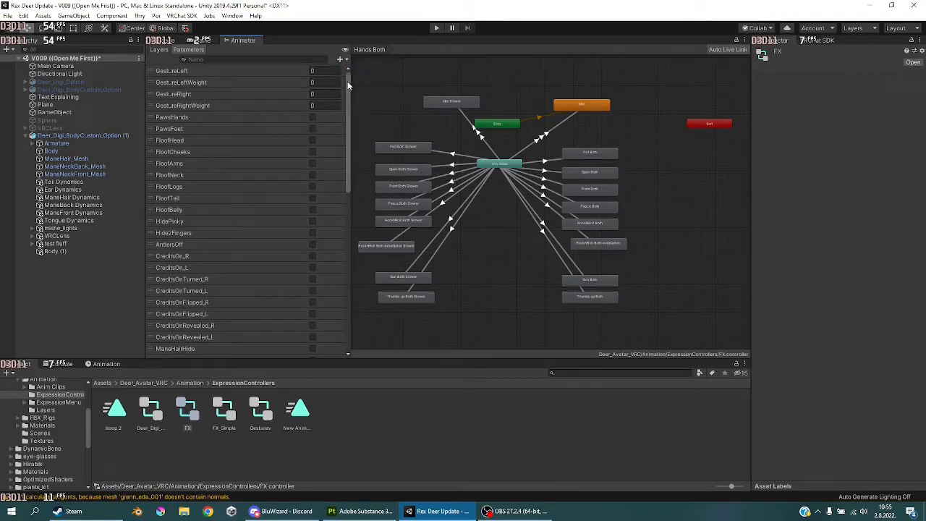
{"action": "left_click_drag", "start_coordinate": [347, 96], "coordinate": [348, 258]}
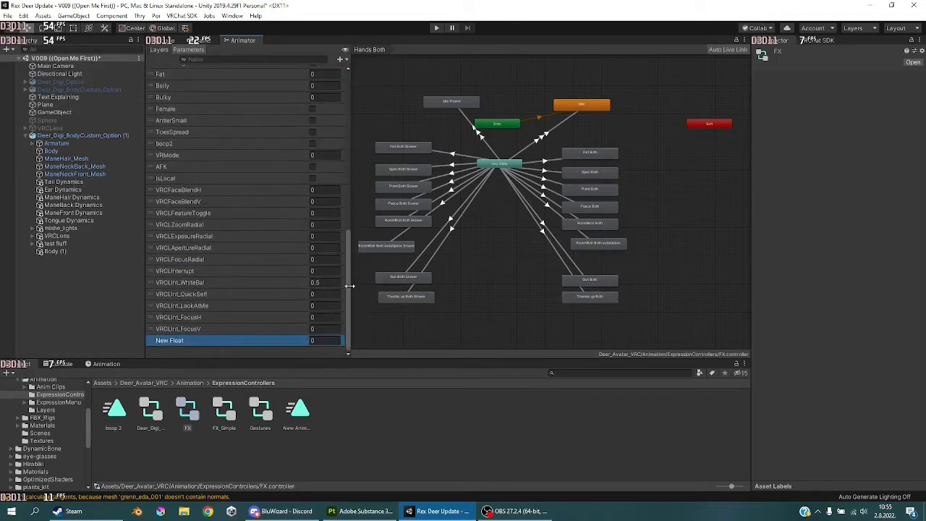
{"action": "double_click", "coordinate": [172, 345]}
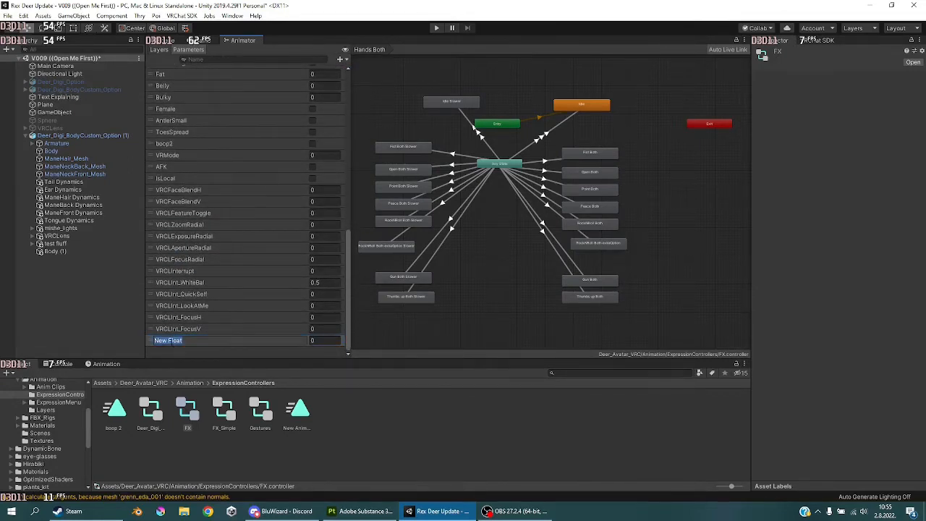
{"action": "type", "text": "Emission"}
{"action": "key", "text": "Return"}
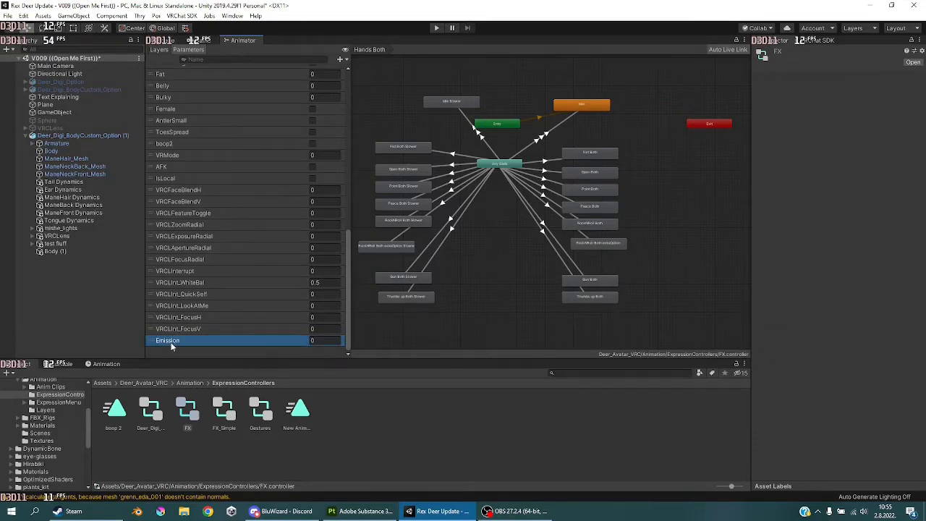
{"action": "double_click", "coordinate": [172, 345]}
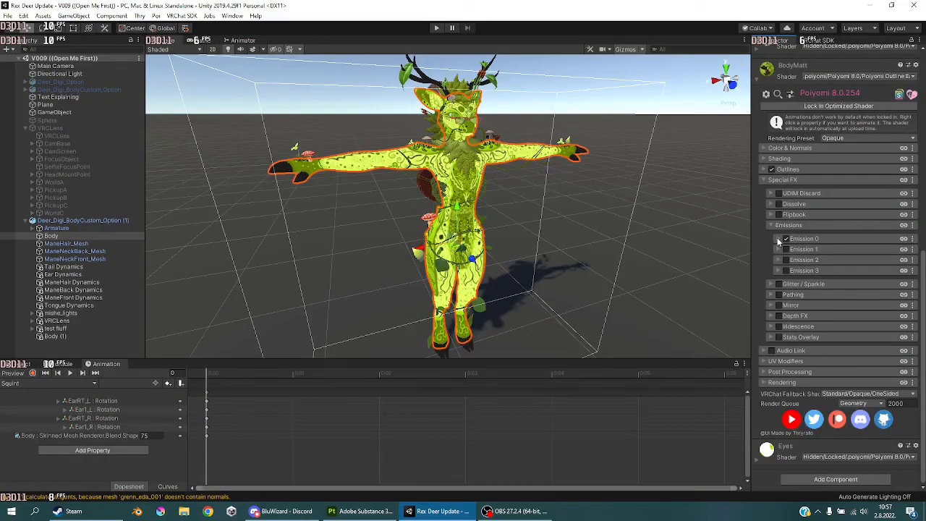
Step: Mark Emission 0's Emission Strength on BodyMatt as Renamed (when locked), and lock in the optimized shader
{"action": "left_click", "coordinate": [778, 239]}
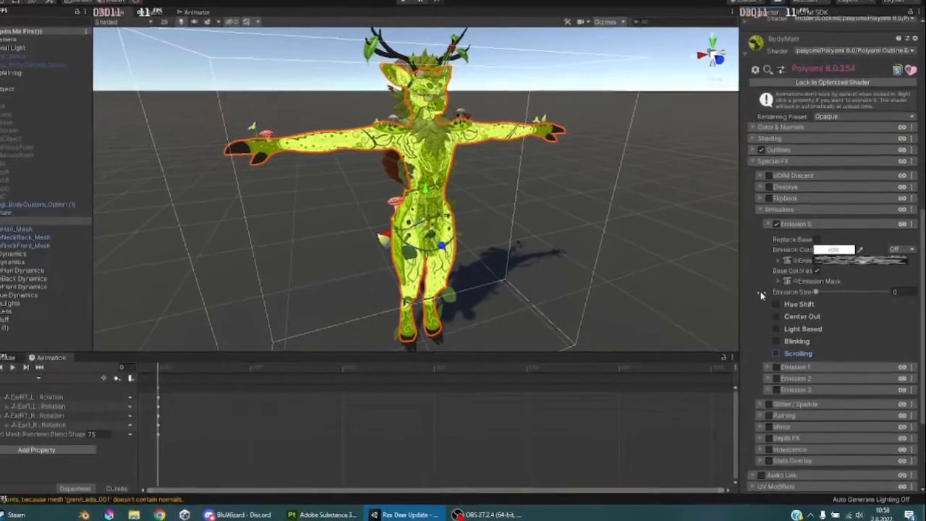
{"action": "right_click", "coordinate": [786, 302]}
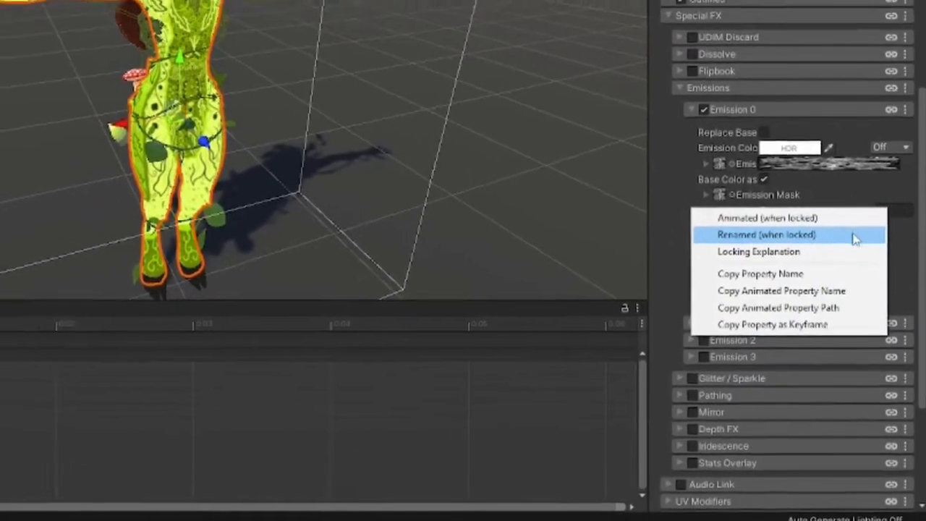
{"action": "left_click", "coordinate": [832, 215]}
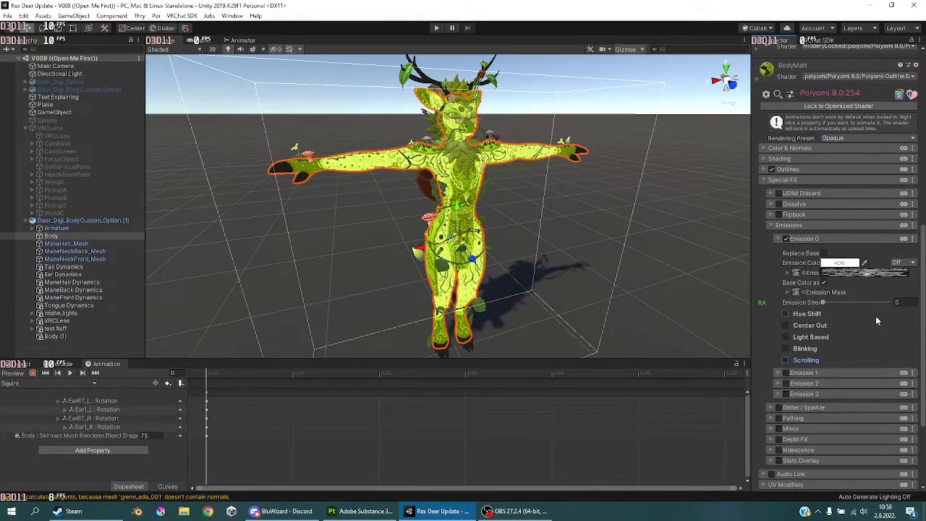
{"action": "left_click", "coordinate": [829, 107]}
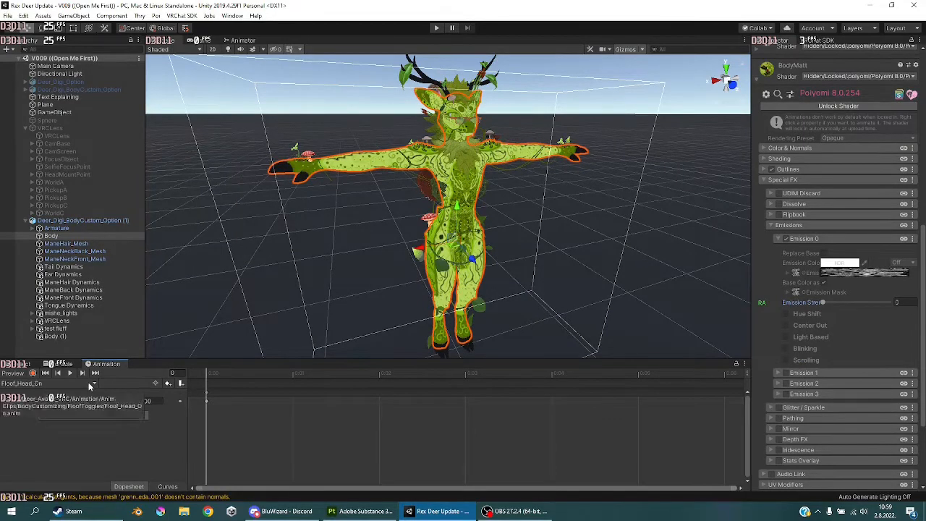
Step: Create a new animation clip named Emission in the ExpressionControllers folder
{"action": "left_click", "coordinate": [90, 384]}
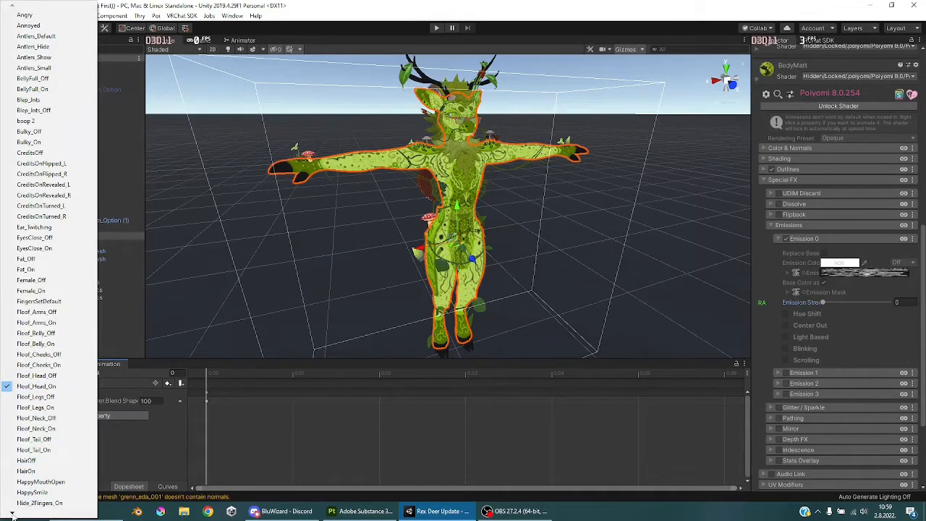
{"action": "mouse_move", "coordinate": [13, 515]}
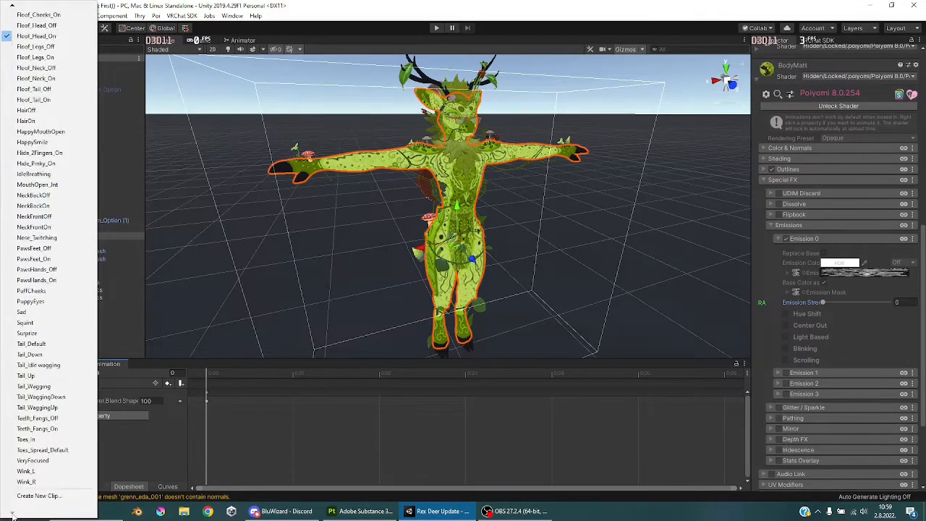
{"action": "left_click", "coordinate": [40, 496]}
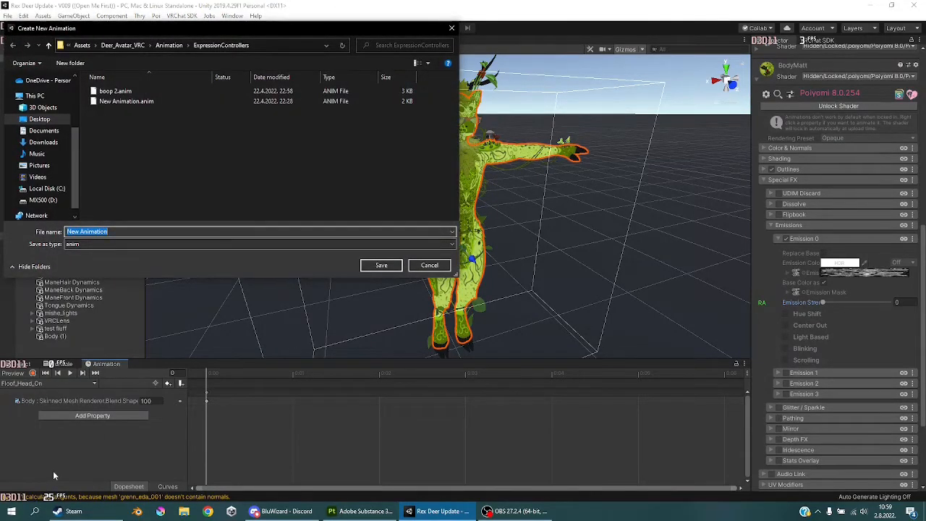
{"action": "type", "text": "Emission"}
{"action": "left_click", "coordinate": [371, 267]}
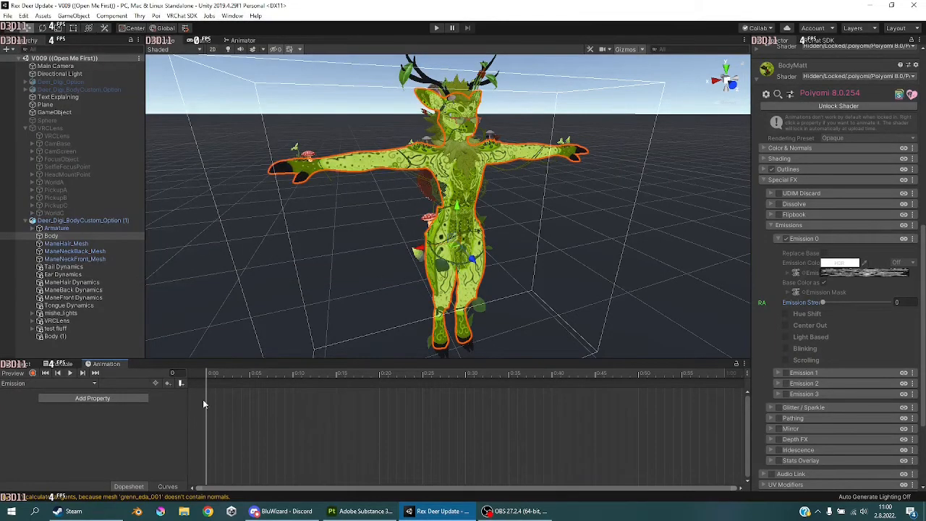
Step: Record Emission Strength keyframes of 0 at frame 0 and 20 at frame 100, and end recording and preview
{"action": "left_click", "coordinate": [33, 373]}
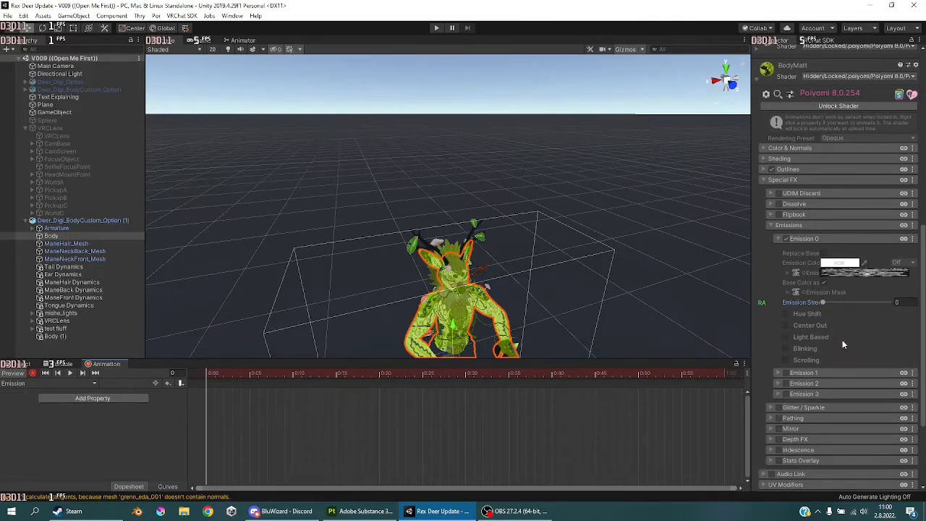
{"action": "mouse_move", "coordinate": [823, 303]}
{"action": "left_mouse_down"}
{"action": "mouse_move", "coordinate": [878, 304]}
{"action": "mouse_move", "coordinate": [823, 305]}
{"action": "left_mouse_up"}
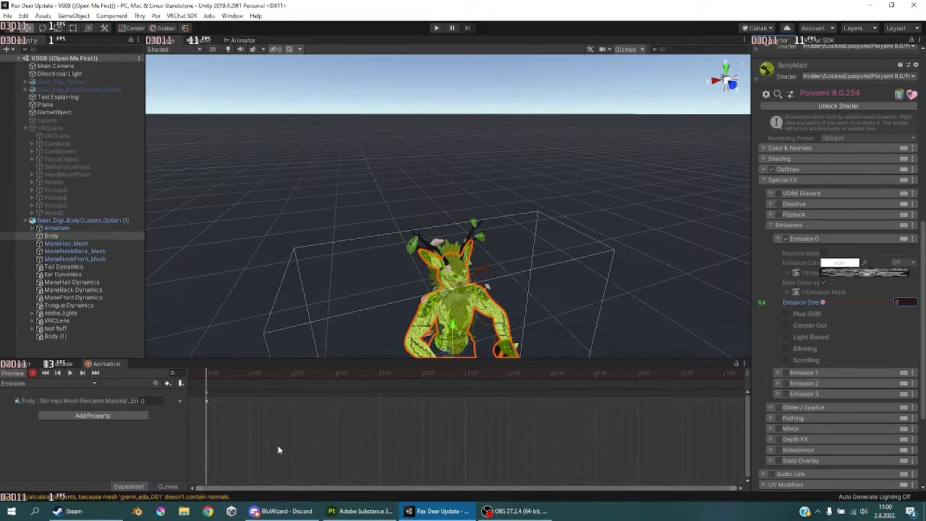
{"action": "scroll", "coordinate": [280, 451], "scroll_direction": "down", "scroll_amount": 5}
{"action": "left_click", "coordinate": [514, 373]}
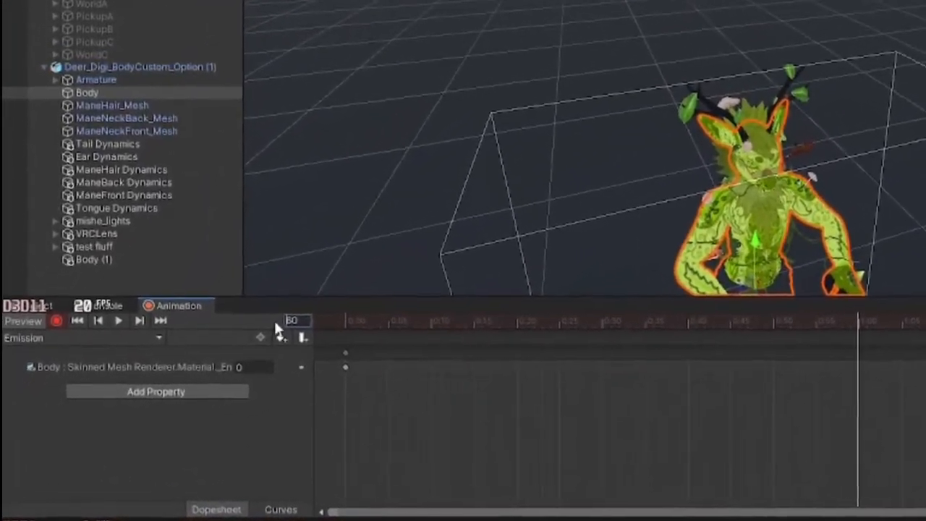
{"action": "type", "text": "100"}
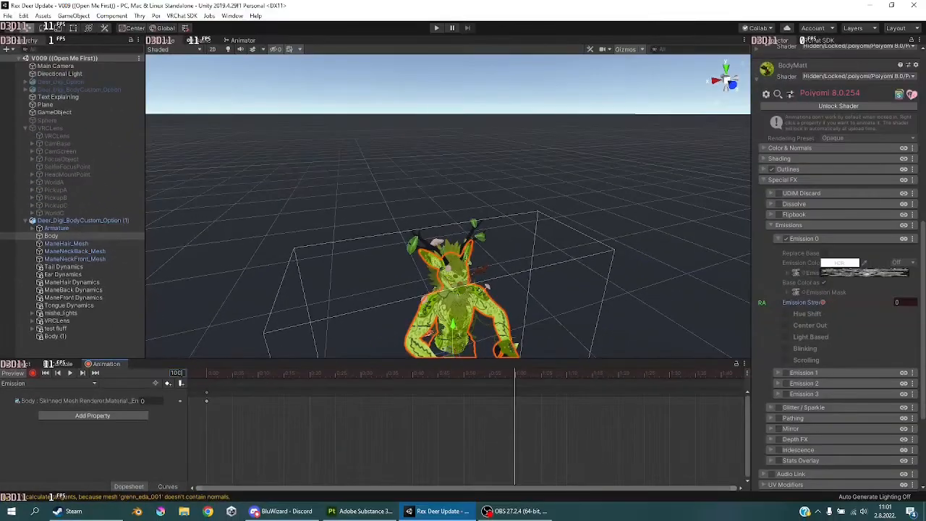
{"action": "key", "text": "Return"}
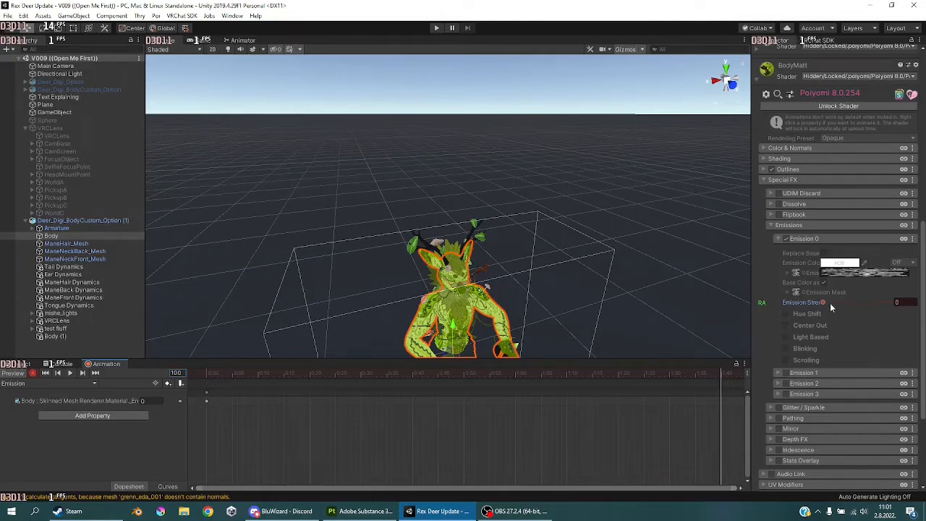
{"action": "left_click_drag", "start_coordinate": [823, 303], "coordinate": [889, 302]}
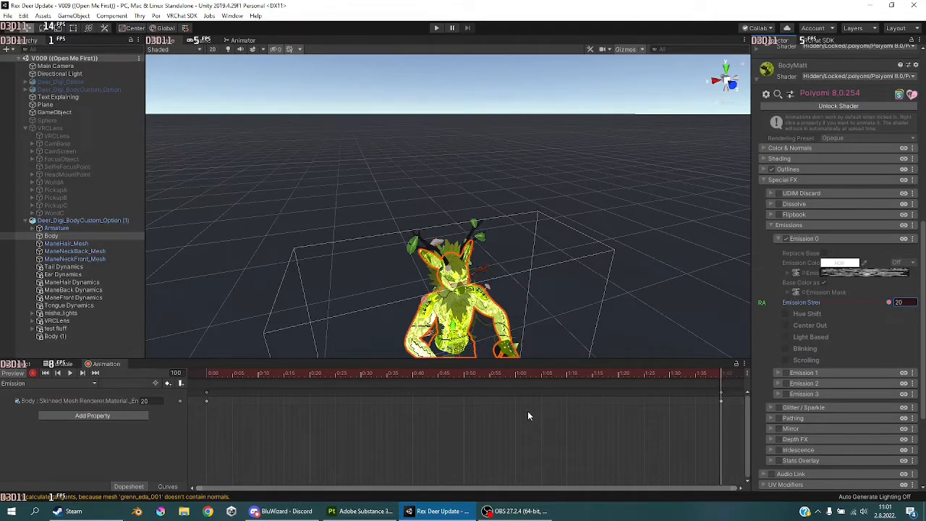
{"action": "left_click", "coordinate": [33, 374]}
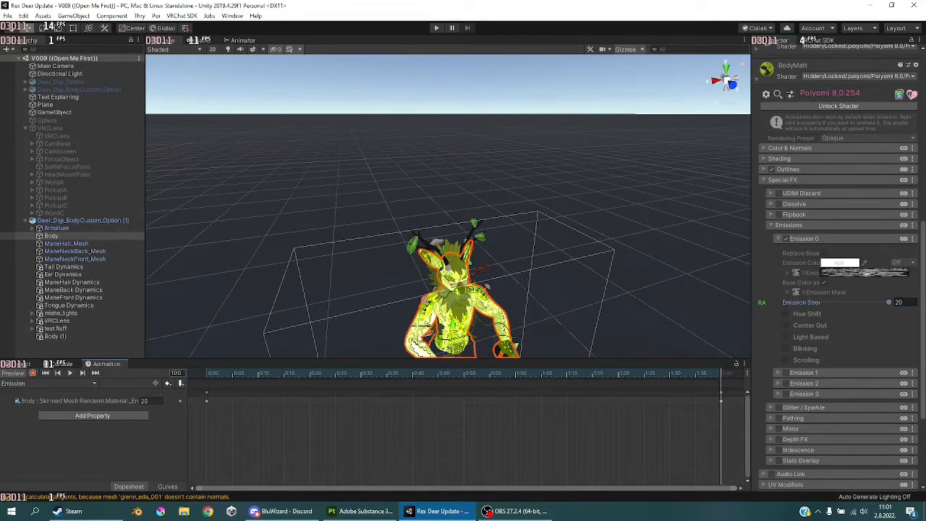
{"action": "left_click", "coordinate": [12, 374]}
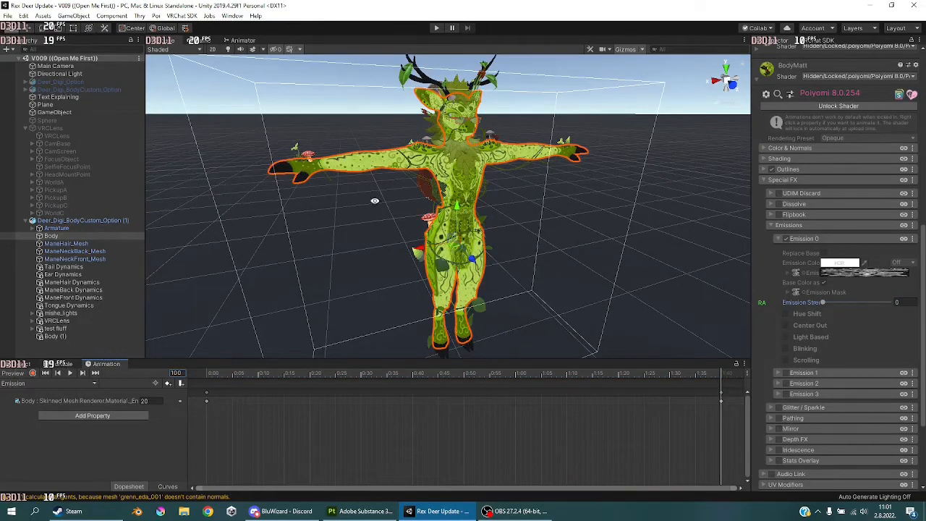
Step: Turn off Loop Time for the Emission animation clip
{"action": "left_click_drag", "start_coordinate": [376, 201], "coordinate": [466, 205], "text": "alt"}
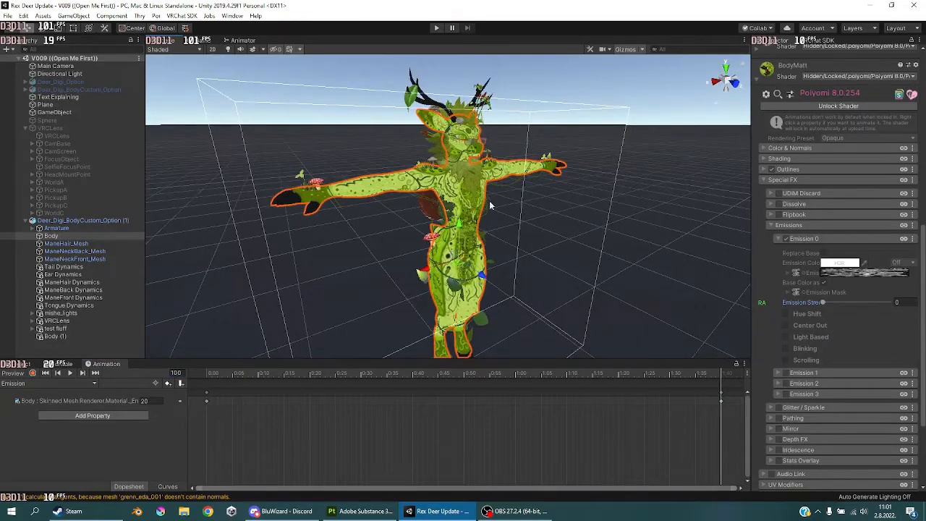
{"action": "left_click", "coordinate": [58, 364]}
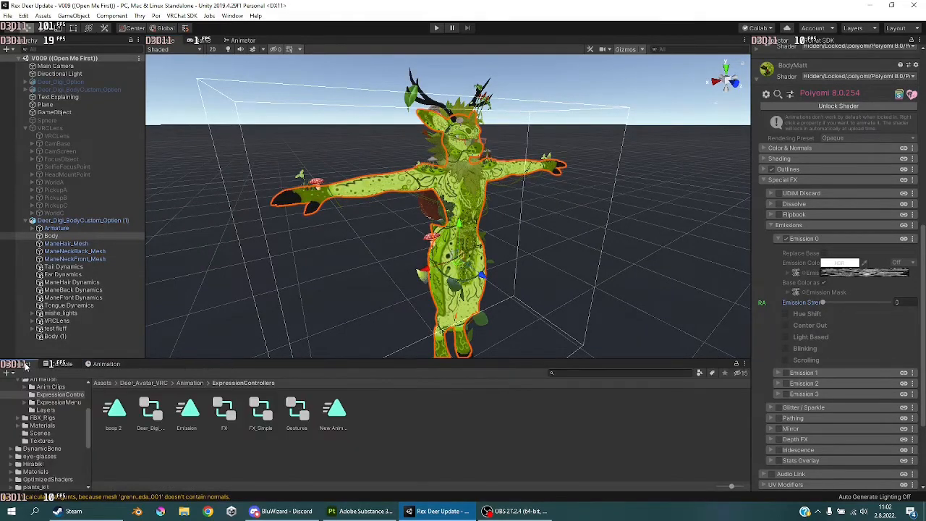
{"action": "left_click", "coordinate": [187, 414]}
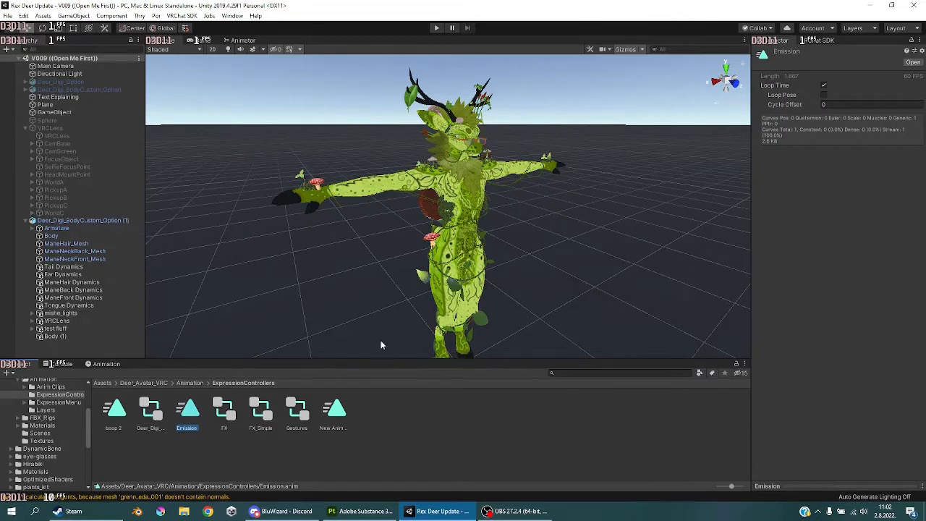
{"action": "left_click", "coordinate": [824, 85]}
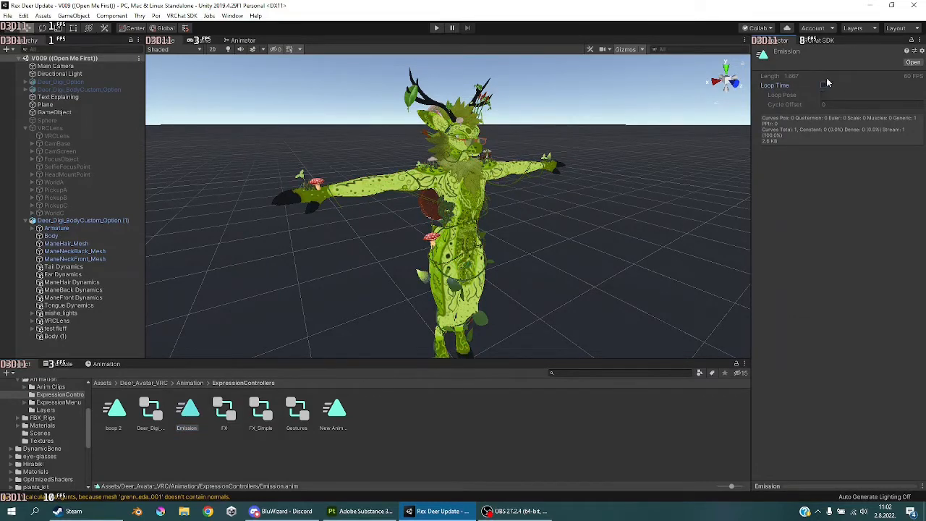
Step: Open the avatar's FX controller and add a new animator layer named Emission
{"action": "left_click", "coordinate": [84, 220]}
{"action": "left_click", "coordinate": [858, 143]}
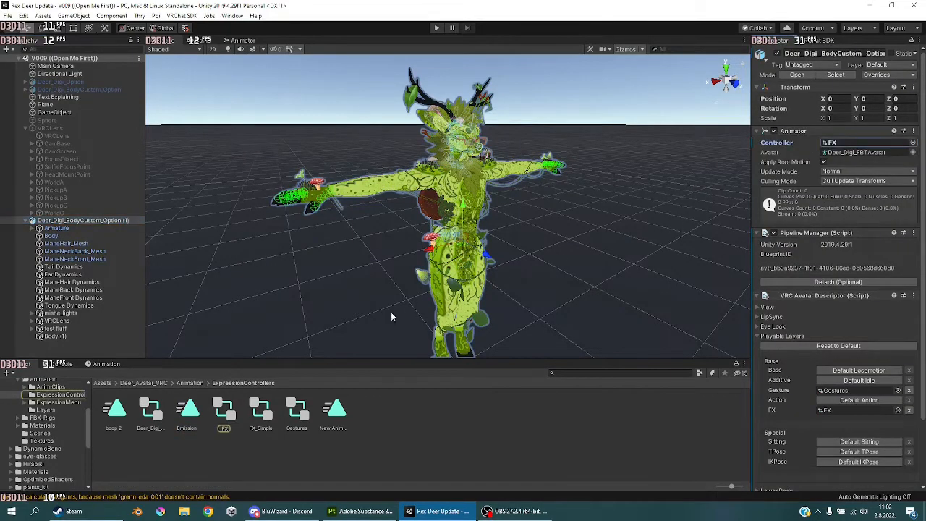
{"action": "double_click", "coordinate": [222, 414]}
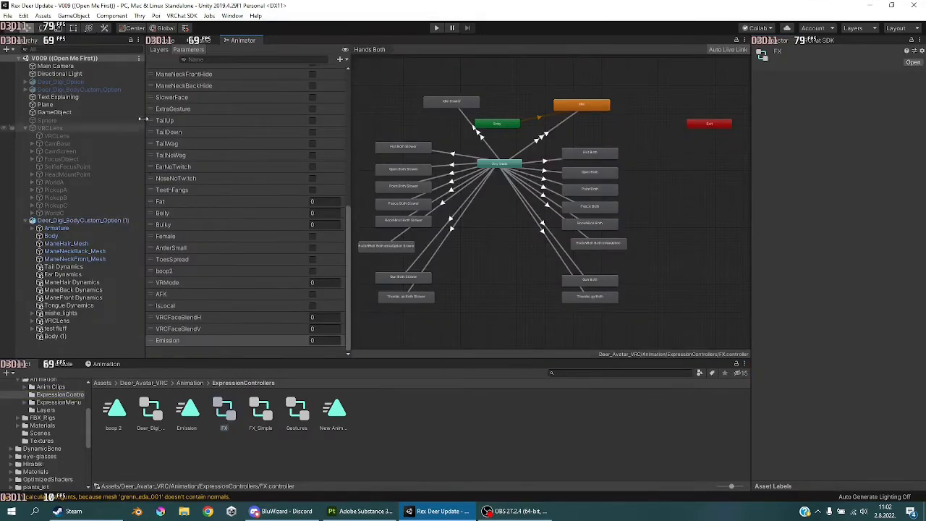
{"action": "left_click", "coordinate": [159, 49]}
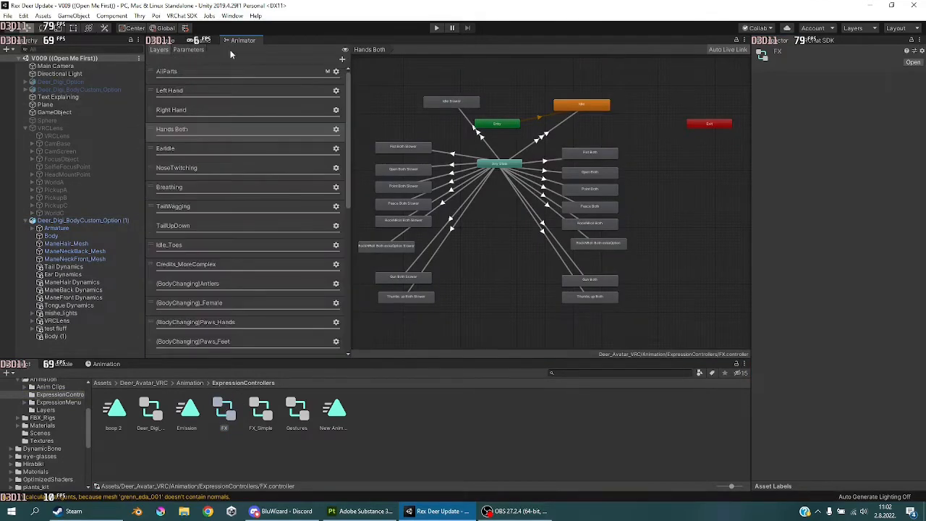
{"action": "left_click", "coordinate": [342, 59]}
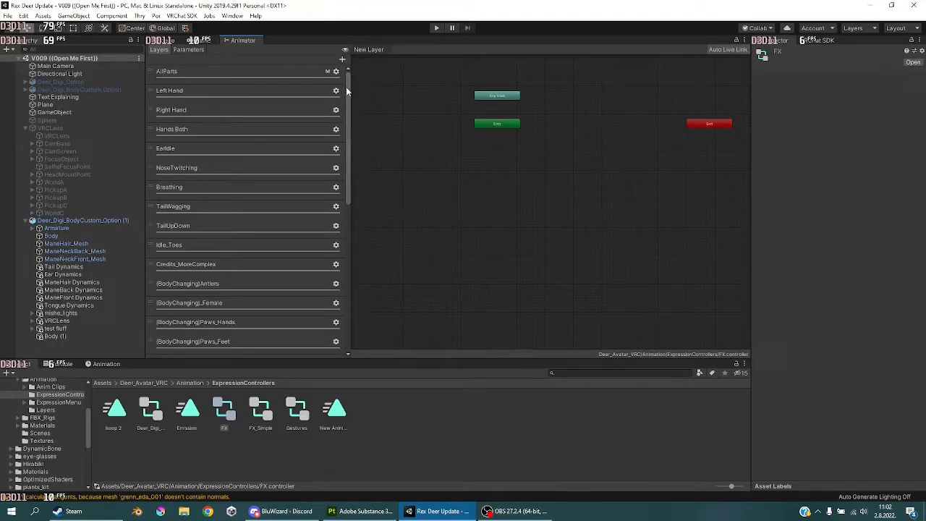
{"action": "left_click_drag", "start_coordinate": [347, 92], "coordinate": [348, 322]}
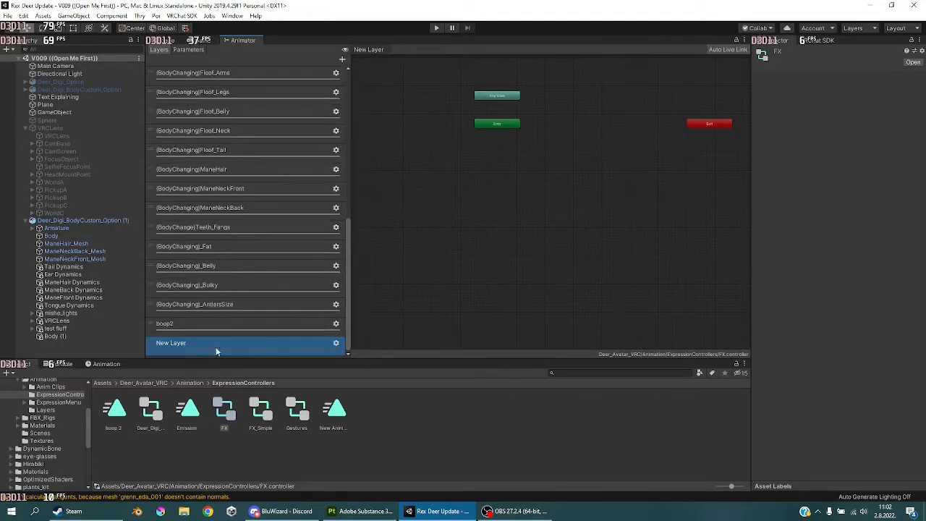
{"action": "double_click", "coordinate": [176, 345]}
{"action": "type", "text": "Emission"}
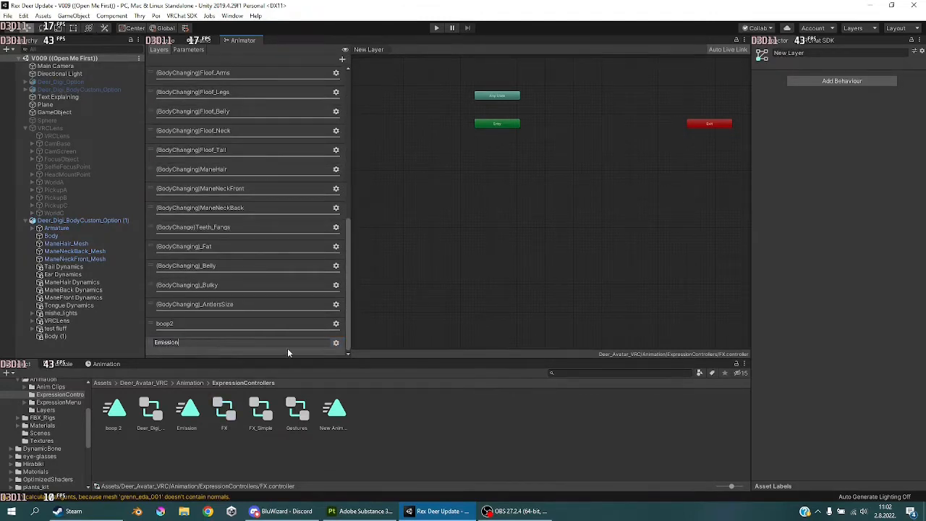
{"action": "key", "text": "Return"}
Step: Set the weight of the Emission layer to 1
{"action": "scroll", "coordinate": [327, 336], "scroll_direction": "down", "scroll_amount": 10}
{"action": "left_click", "coordinate": [336, 344]}
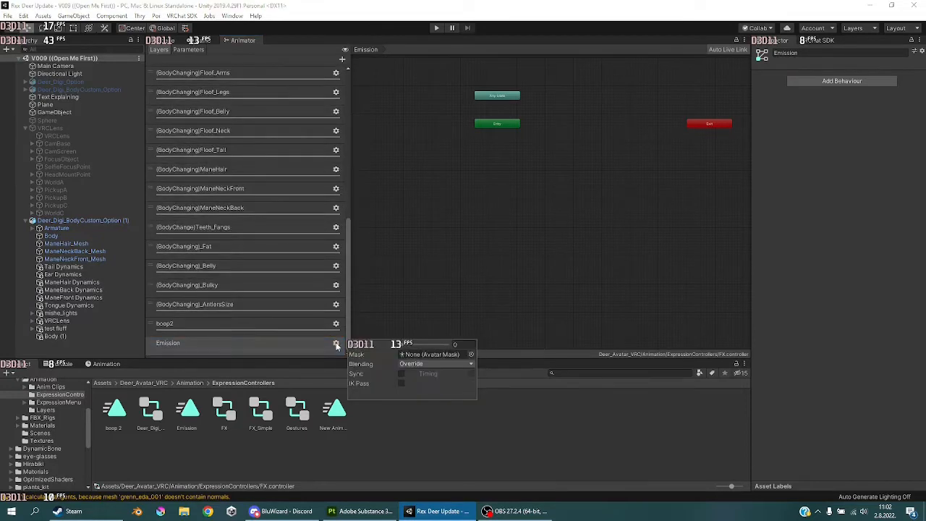
{"action": "left_click_drag", "start_coordinate": [404, 345], "coordinate": [535, 348]}
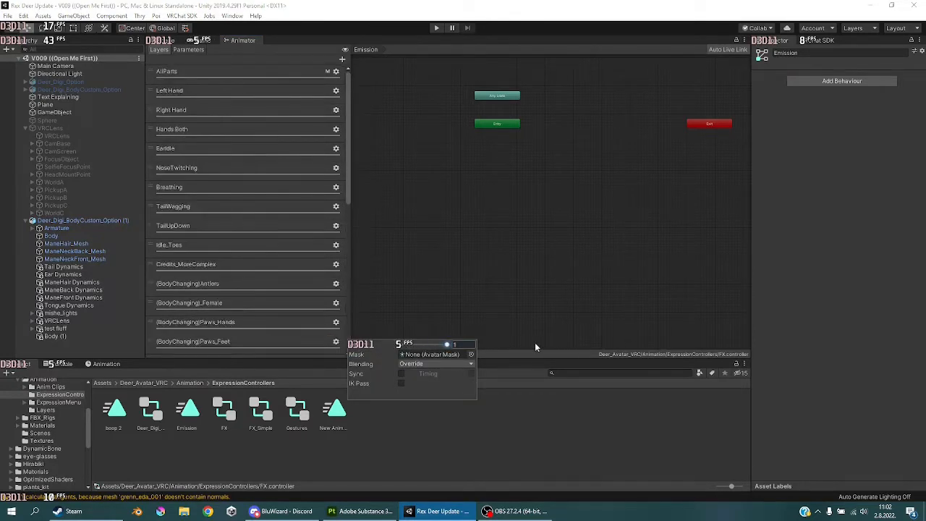
{"action": "left_click", "coordinate": [418, 319]}
{"action": "scroll", "coordinate": [293, 288], "scroll_direction": "down", "scroll_amount": 15}
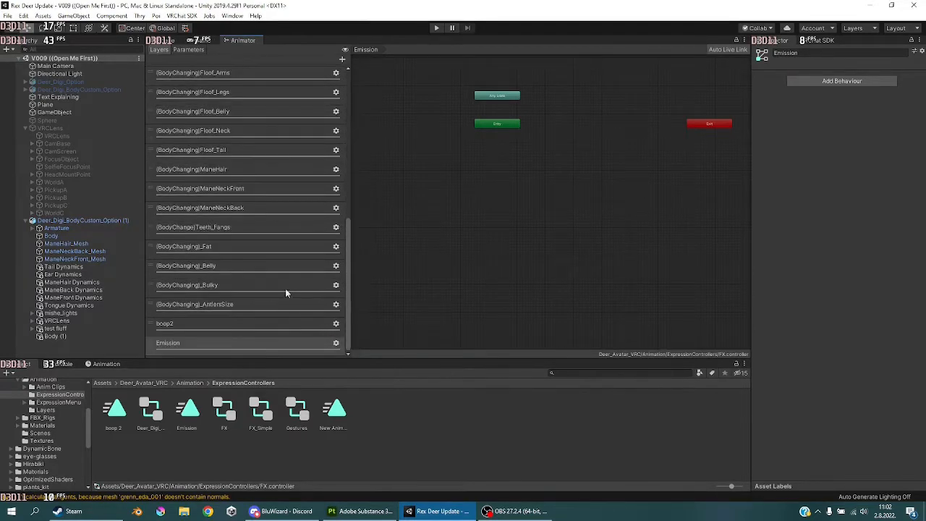
Step: Place the Emission animation clip in the Emission layer's graph as its default state
{"action": "left_click", "coordinate": [239, 344]}
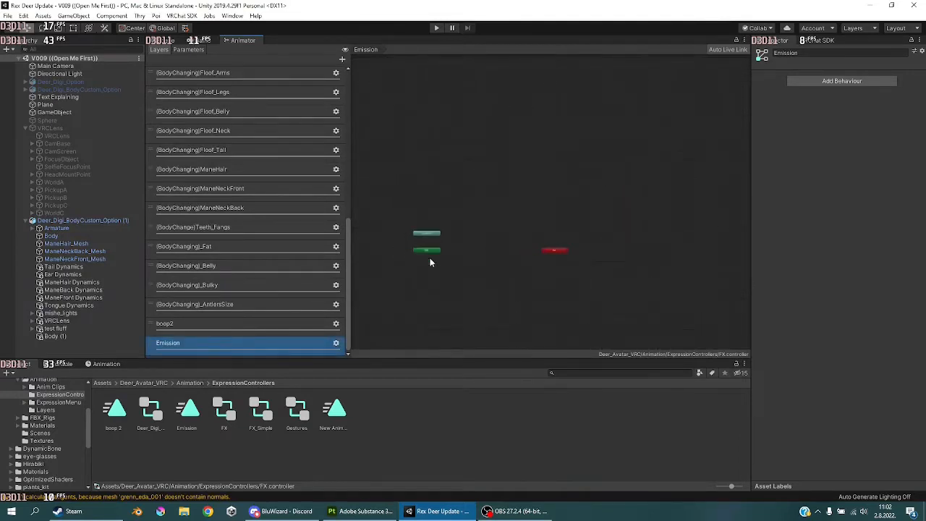
{"action": "scroll", "coordinate": [430, 258], "scroll_direction": "up", "scroll_amount": 5}
{"action": "scroll", "coordinate": [492, 242], "scroll_direction": "down", "scroll_amount": 3}
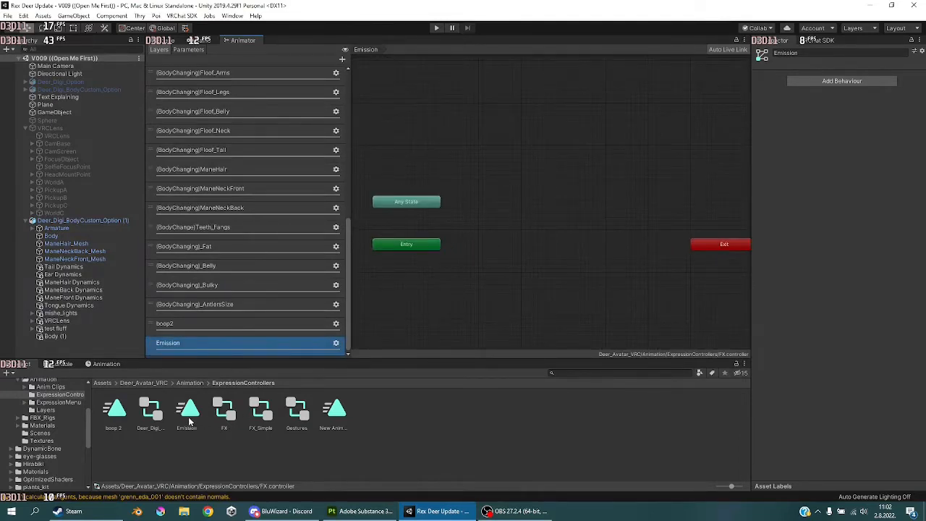
{"action": "left_click_drag", "start_coordinate": [187, 411], "coordinate": [515, 237]}
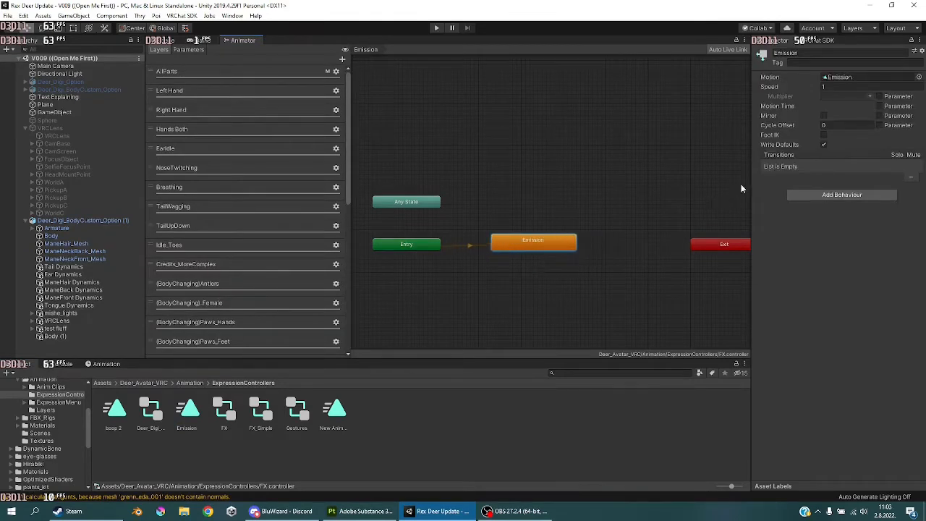
Step: Enable parameter control of the Emission state's Motion Time and assign it the Emission parameter
{"action": "left_click", "coordinate": [879, 106]}
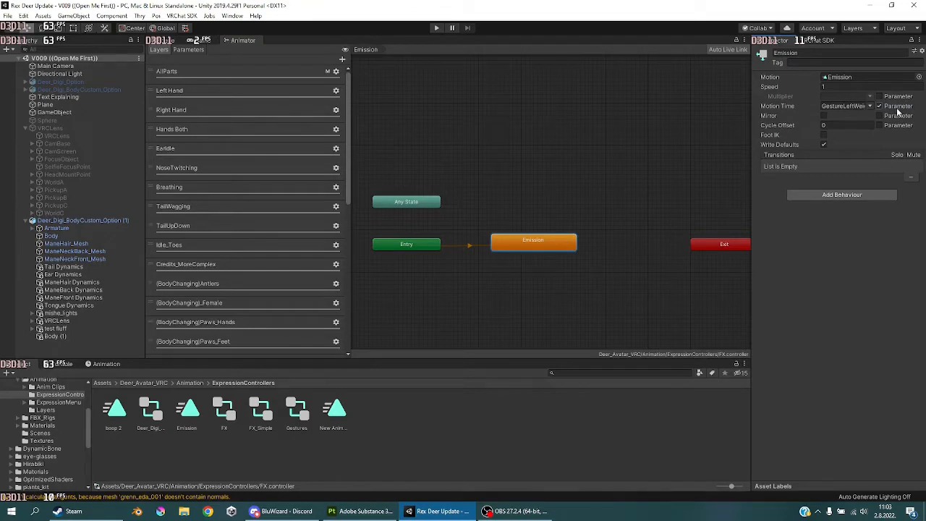
{"action": "left_click", "coordinate": [870, 106]}
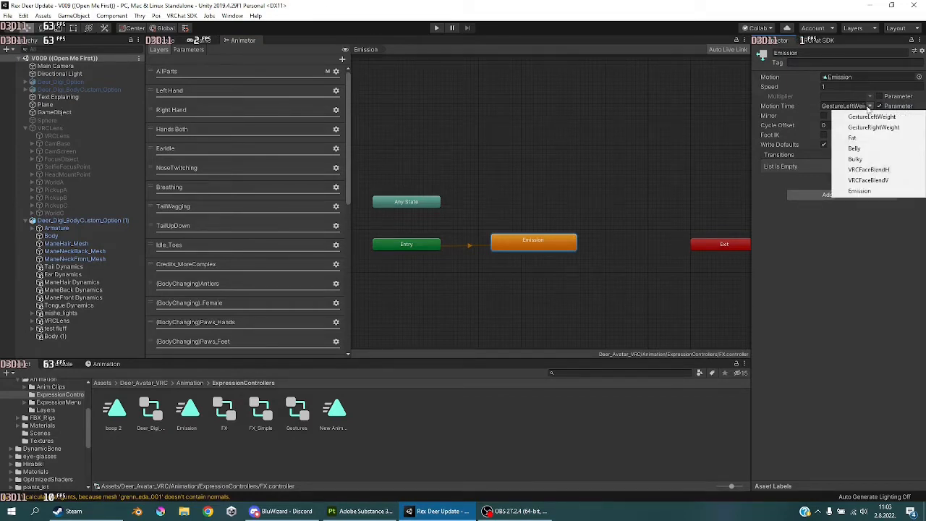
{"action": "left_click", "coordinate": [872, 116]}
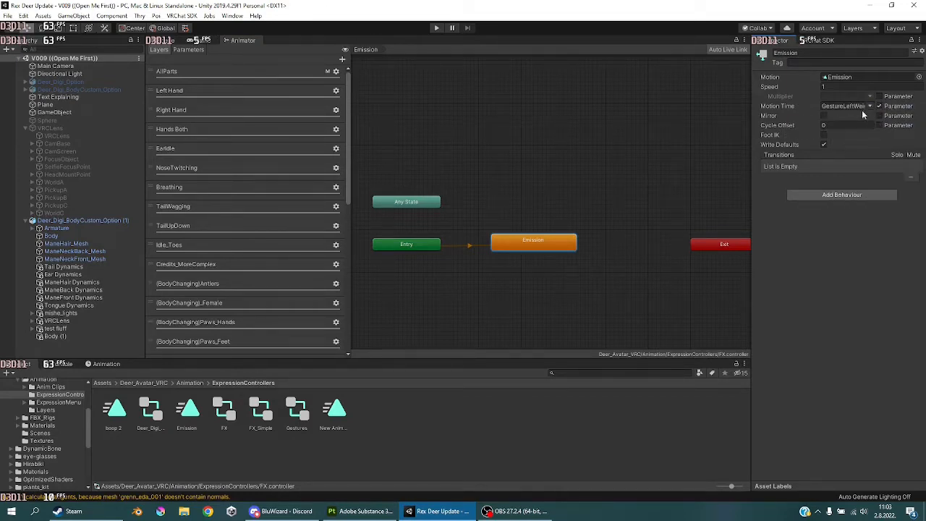
{"action": "left_click", "coordinate": [870, 107]}
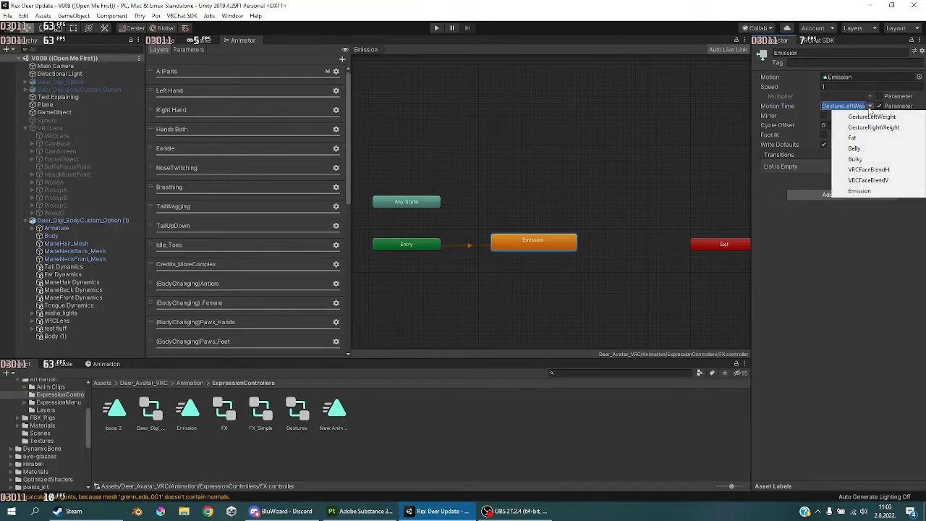
{"action": "left_click", "coordinate": [859, 191]}
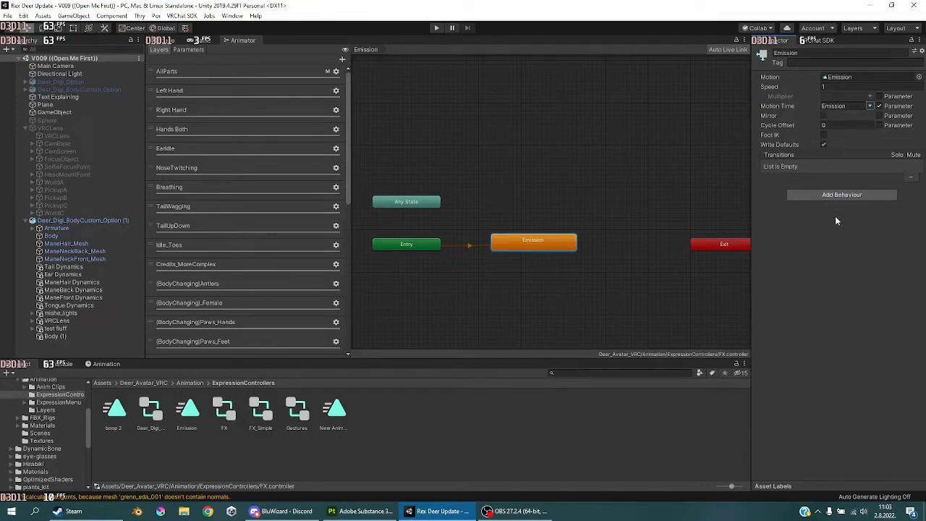
Step: Open the ExpressionParameters Simple asset referenced in the Expressions section of Deer_Digi_BodyCustom_Option (1)'s VRC Avatar Descriptor
{"action": "left_click", "coordinate": [163, 40]}
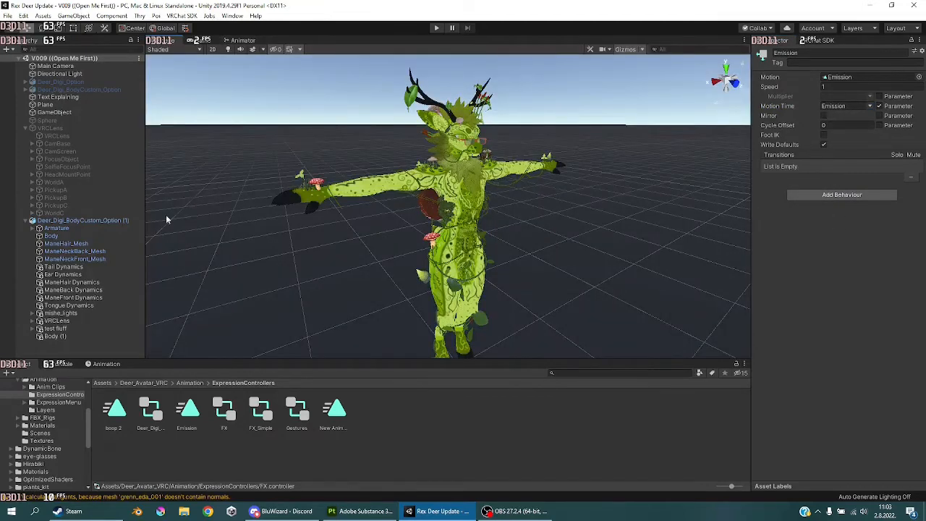
{"action": "left_click", "coordinate": [114, 220]}
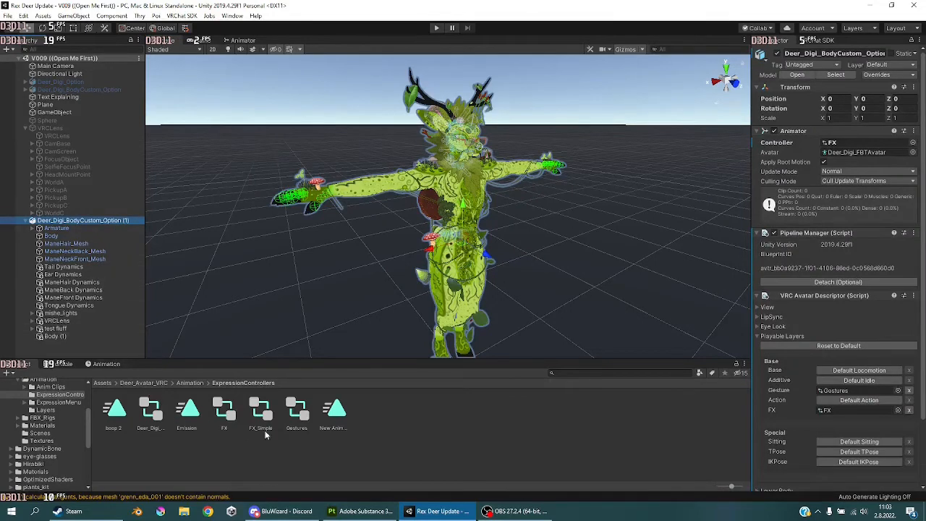
{"action": "scroll", "coordinate": [805, 398], "scroll_direction": "down", "scroll_amount": 3}
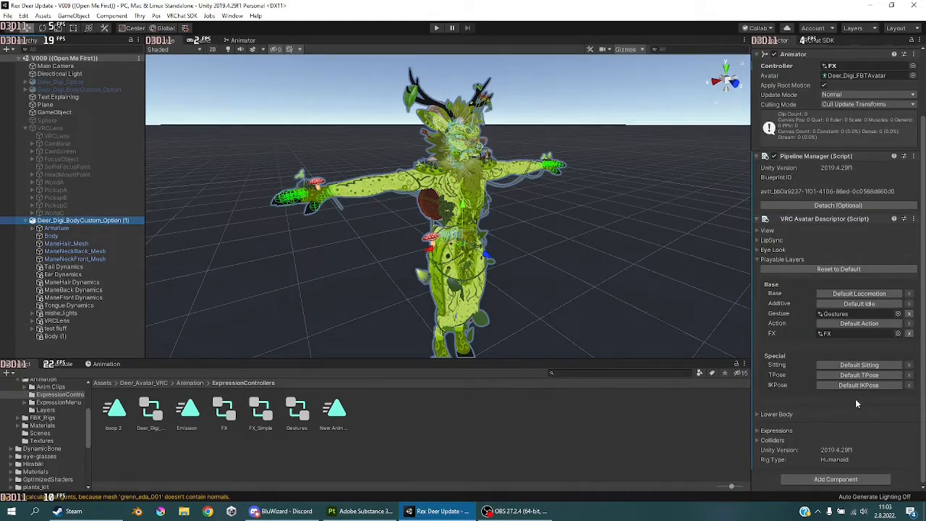
{"action": "left_click", "coordinate": [777, 432]}
{"action": "scroll", "coordinate": [760, 434], "scroll_direction": "down", "scroll_amount": 2}
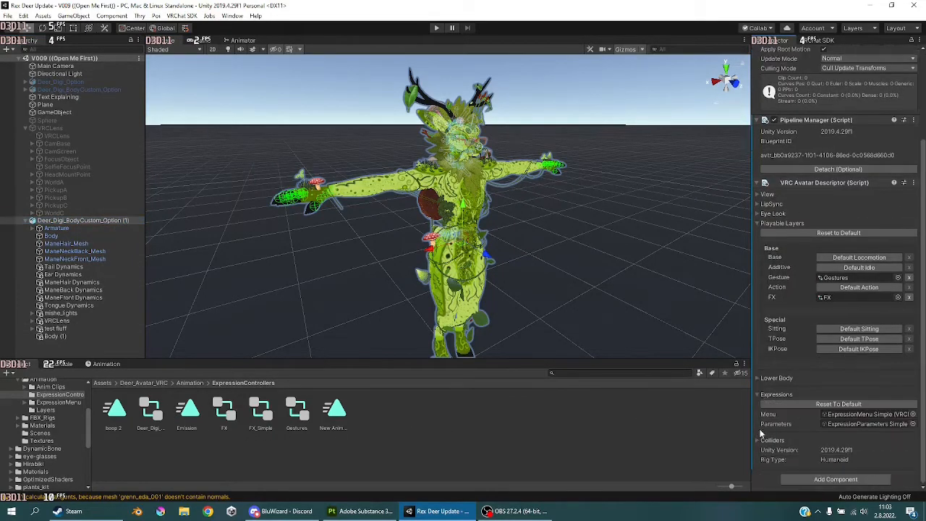
{"action": "left_click", "coordinate": [860, 424]}
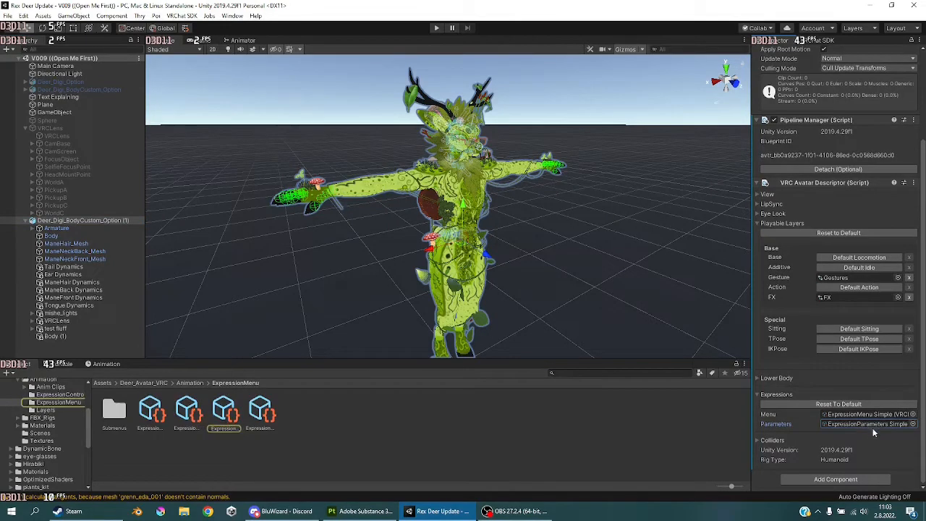
{"action": "left_click", "coordinate": [217, 416]}
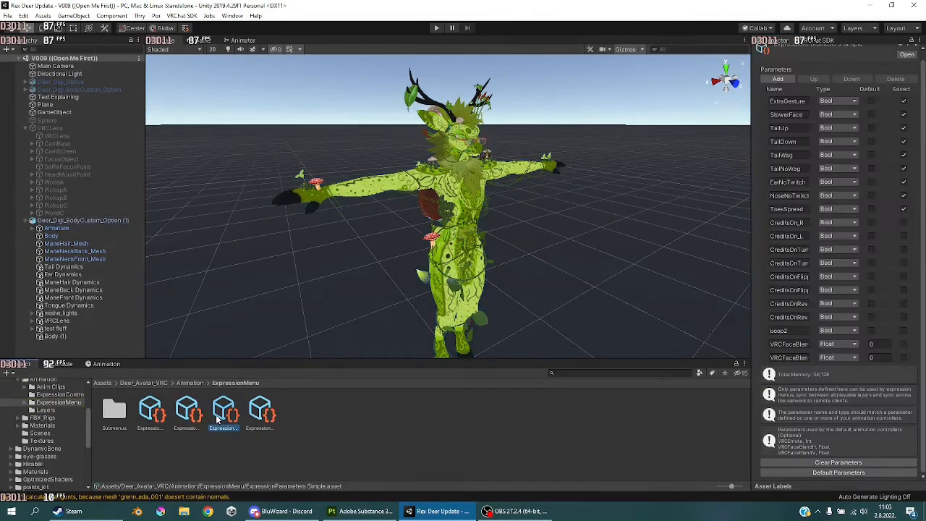
Step: Add a Float expression parameter named Emission and mark it as Saved
{"action": "left_click", "coordinate": [783, 78]}
{"action": "left_click", "coordinate": [808, 372]}
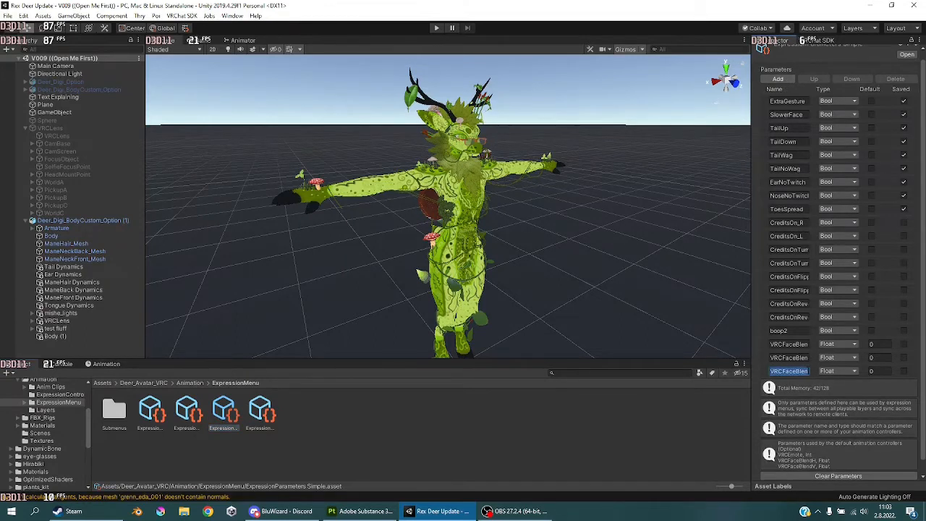
{"action": "key", "text": "BackSpace"}
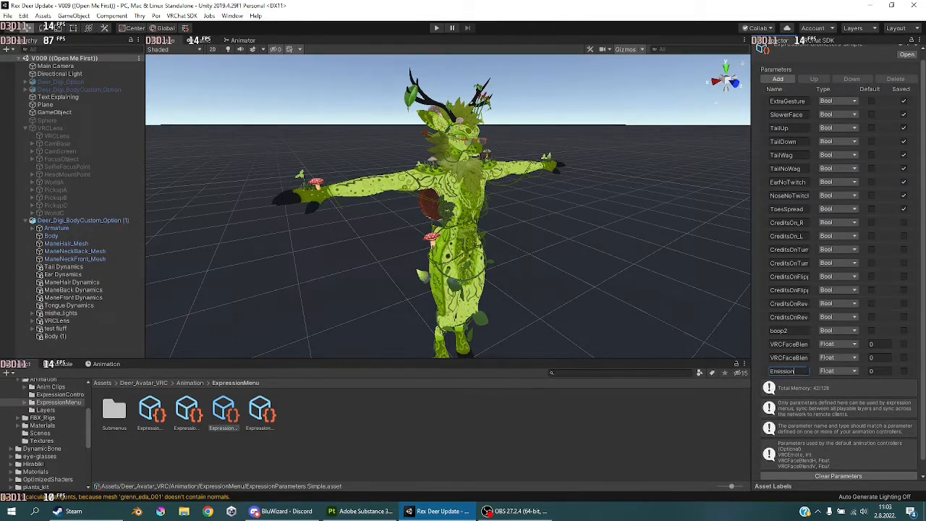
{"action": "type", "text": "Emission"}
{"action": "left_click", "coordinate": [841, 371]}
{"action": "left_click", "coordinate": [841, 374]}
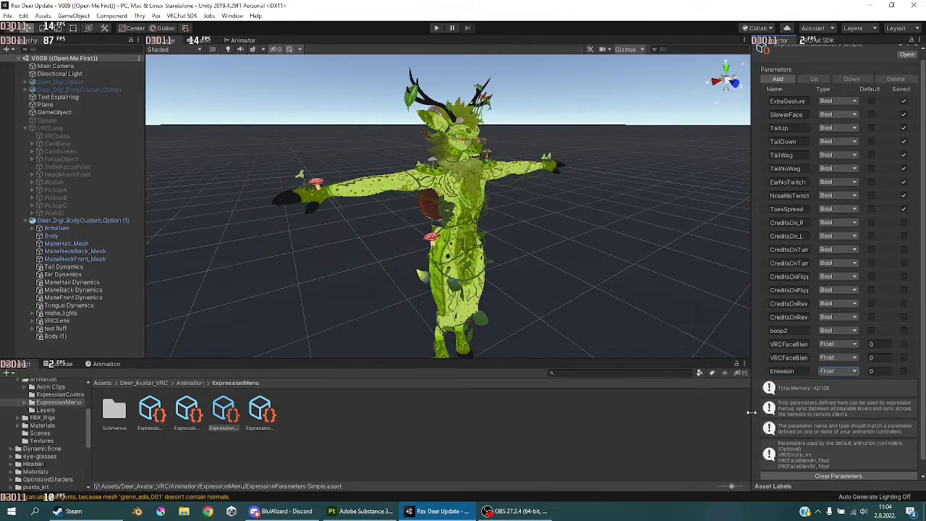
{"action": "left_click", "coordinate": [904, 371]}
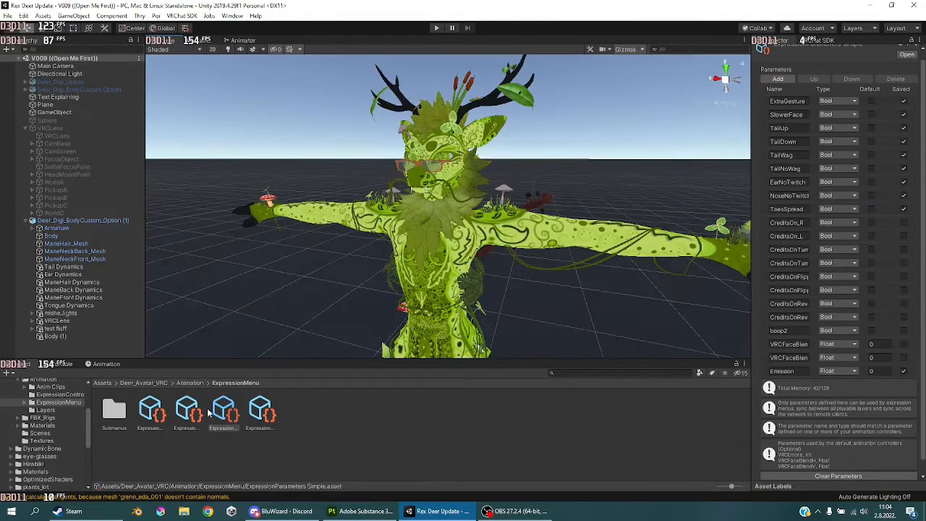
Step: Open the AnimControls submenu asset referenced by Anim Controls in the avatar's ExpressionMenu Simple
{"action": "left_click", "coordinate": [94, 220]}
{"action": "scroll", "coordinate": [839, 290], "scroll_direction": "down", "scroll_amount": 5}
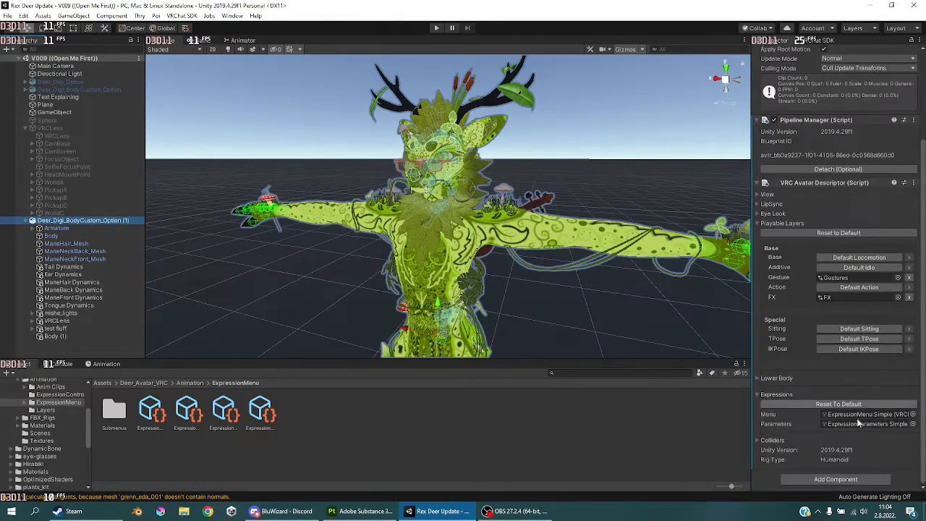
{"action": "left_click", "coordinate": [848, 415]}
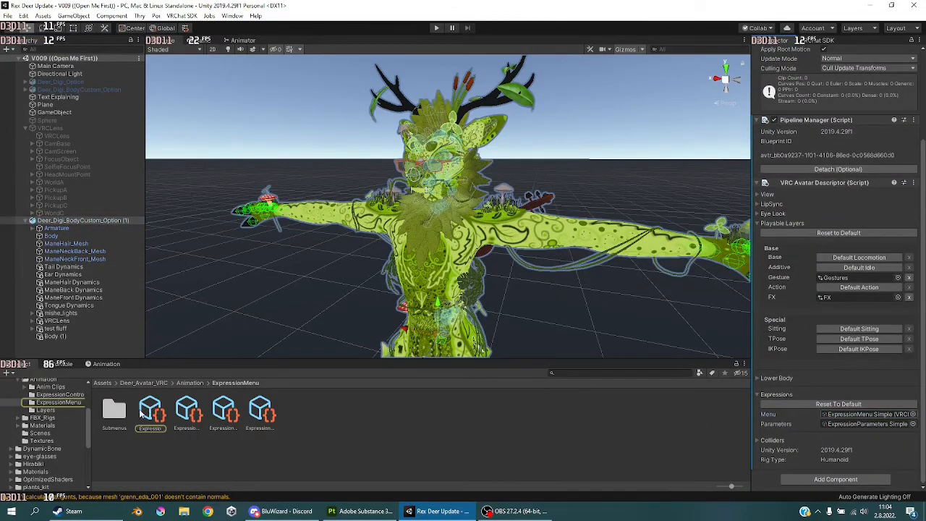
{"action": "left_click", "coordinate": [149, 412]}
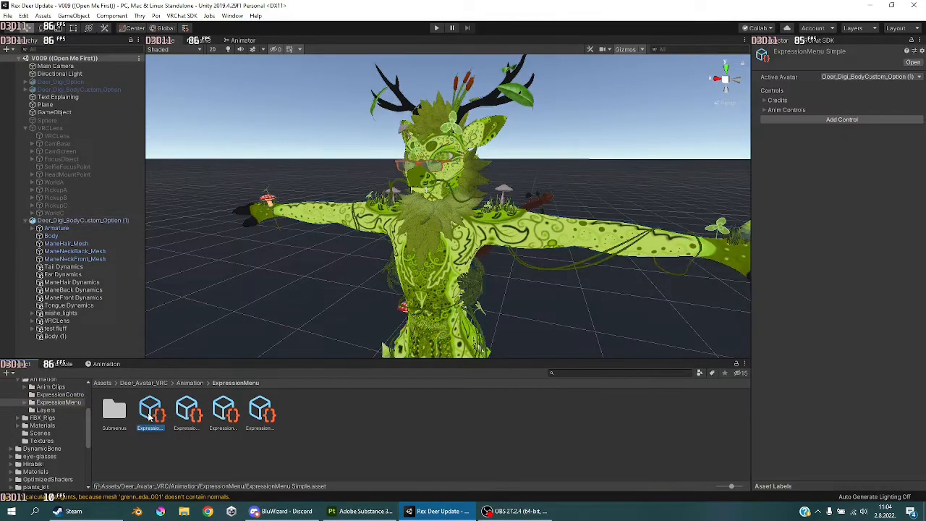
{"action": "left_click", "coordinate": [764, 111]}
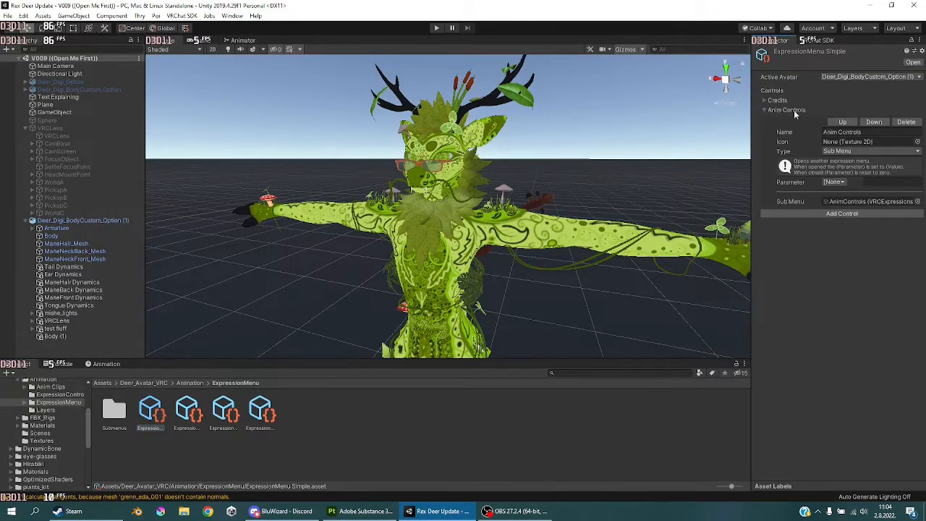
{"action": "left_click", "coordinate": [869, 201]}
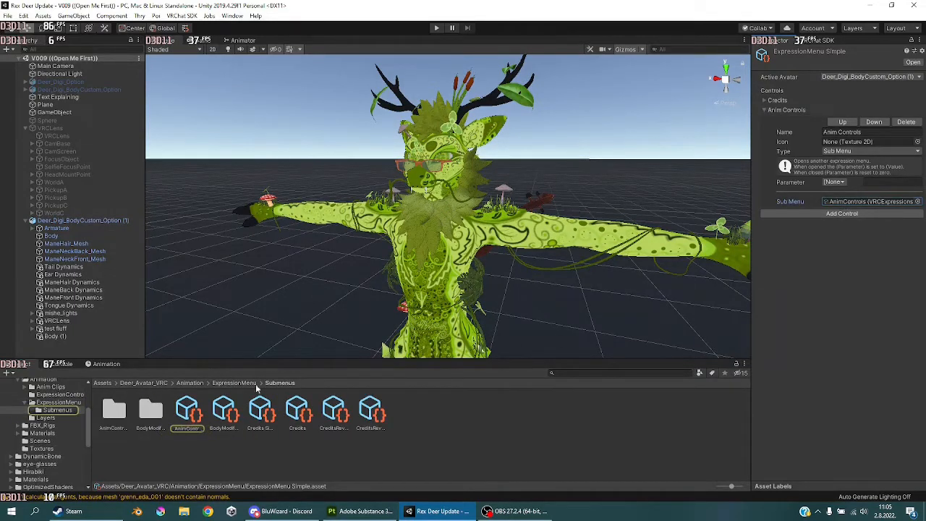
{"action": "left_click", "coordinate": [187, 412]}
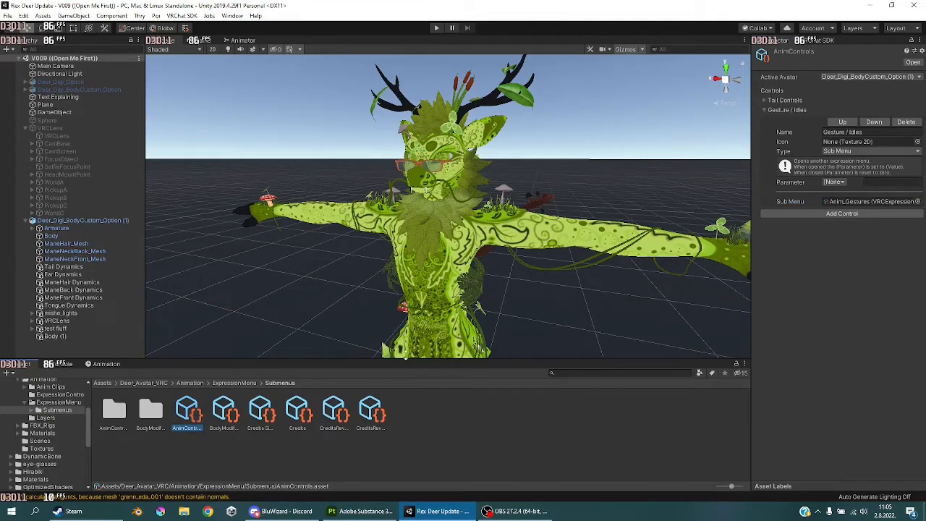
Step: Add a new control to the AnimControls submenu and name it Emission
{"action": "left_click", "coordinate": [766, 111]}
{"action": "left_click", "coordinate": [765, 121]}
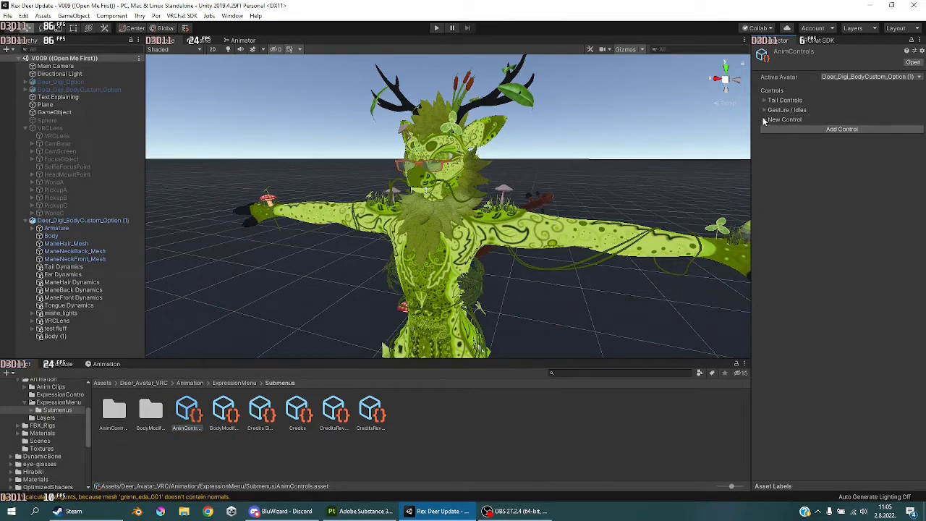
{"action": "left_click", "coordinate": [765, 119]}
{"action": "left_click", "coordinate": [851, 142]}
{"action": "type", "text": "Emission"}
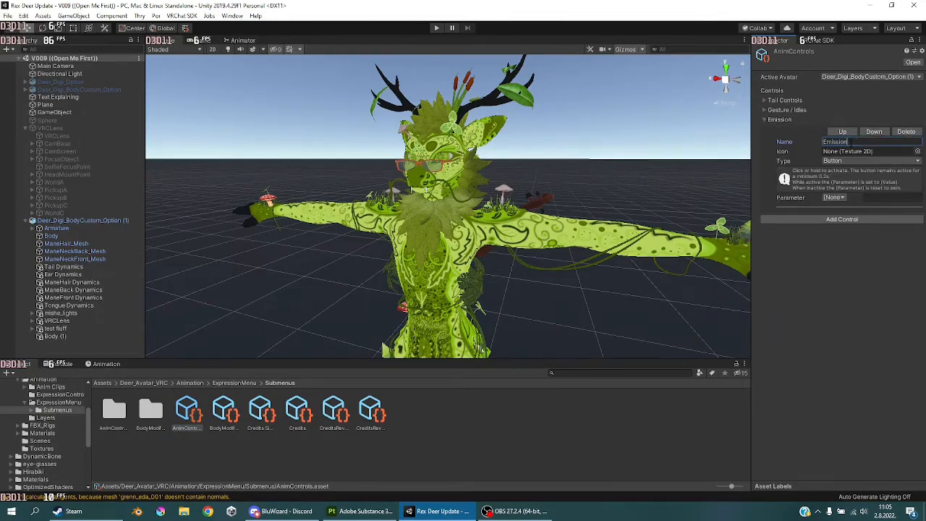
Step: Set the Emission control's type to Radial Puppet in the AnimControls submenu
{"action": "left_click", "coordinate": [848, 161]}
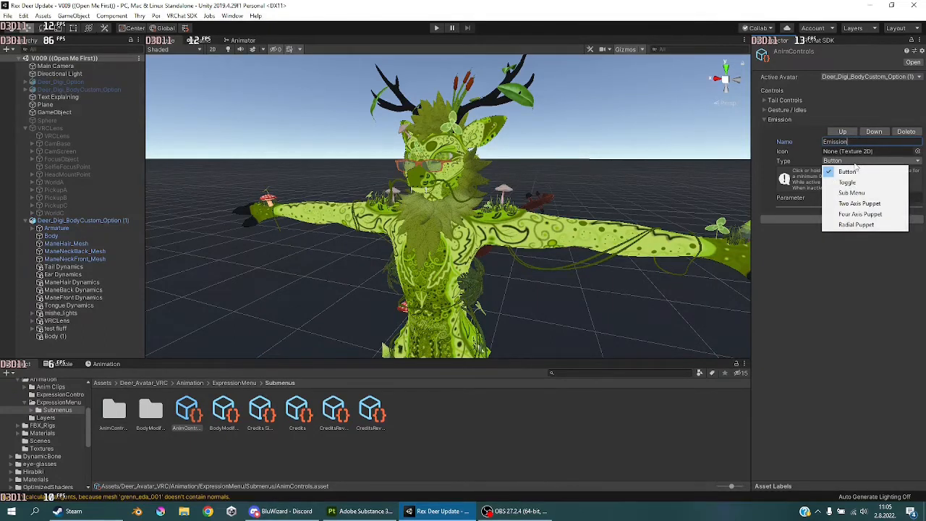
{"action": "left_click", "coordinate": [856, 224]}
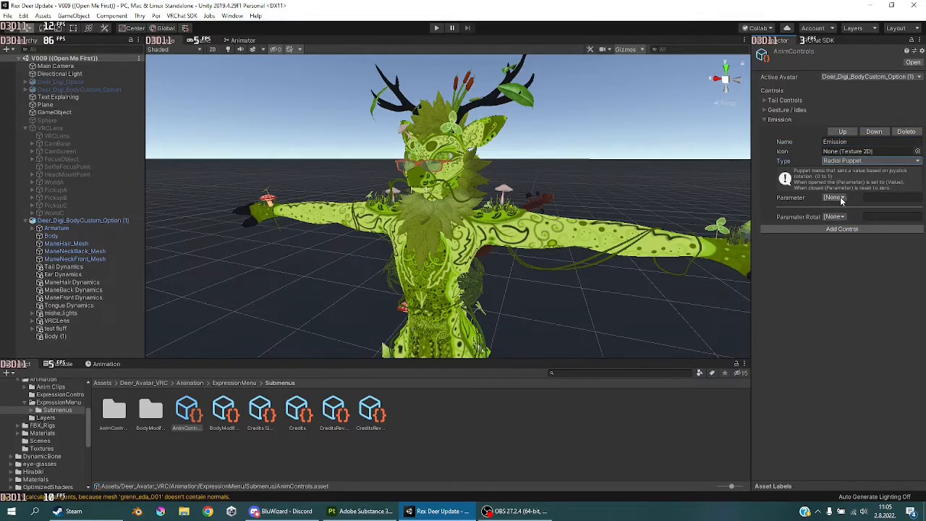
{"action": "left_click", "coordinate": [842, 199]}
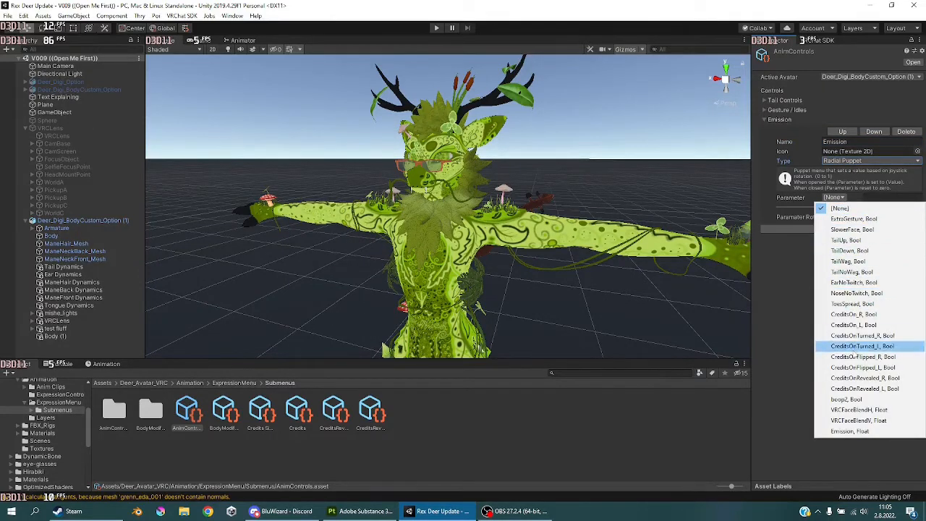
{"action": "left_click", "coordinate": [850, 432]}
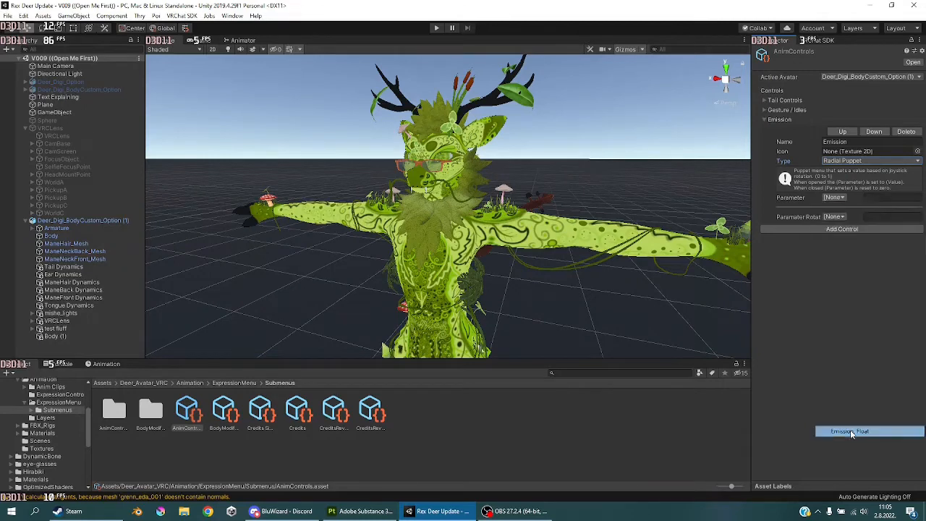
{"action": "left_click", "coordinate": [836, 200]}
{"action": "left_click", "coordinate": [835, 203]}
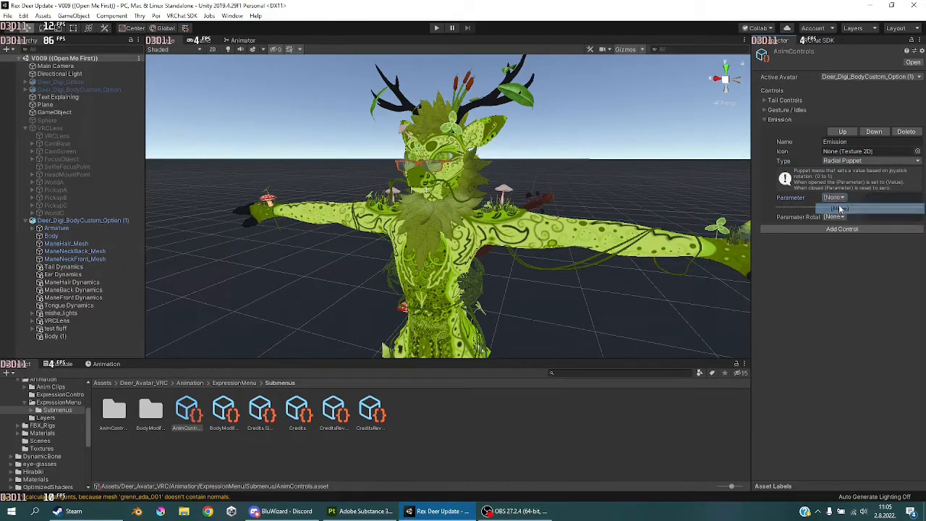
Step: Assign the Emission float as the radial puppet's Parameter Rotation and save the scene
{"action": "left_click", "coordinate": [839, 217]}
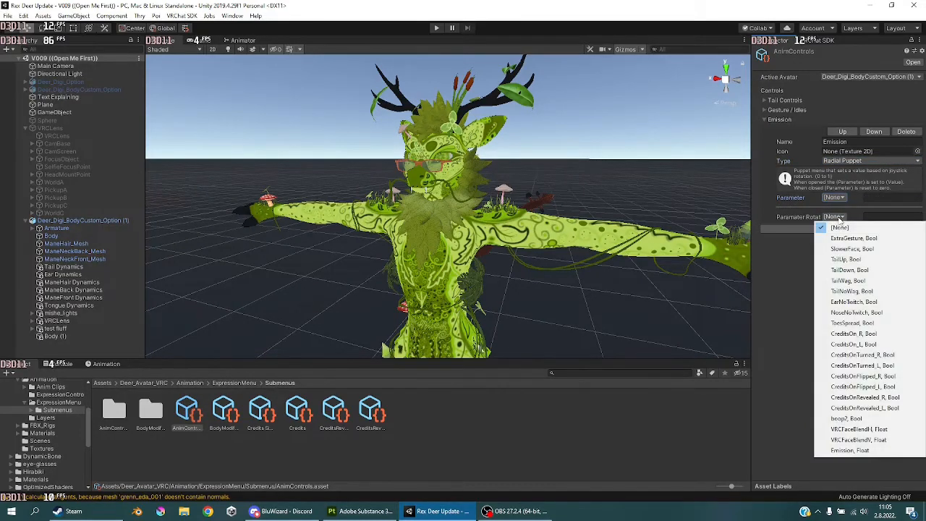
{"action": "left_click", "coordinate": [851, 451]}
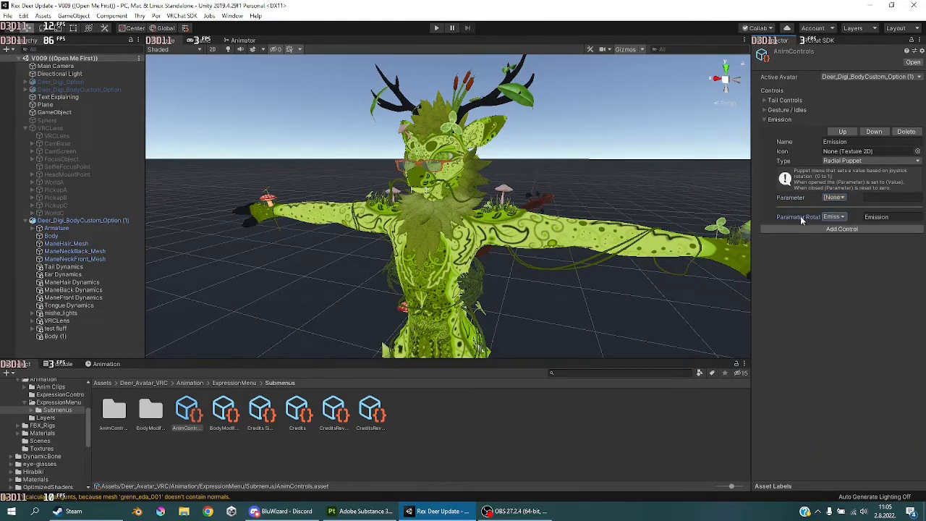
{"action": "left_click_drag", "start_coordinate": [751, 210], "coordinate": [727, 214]}
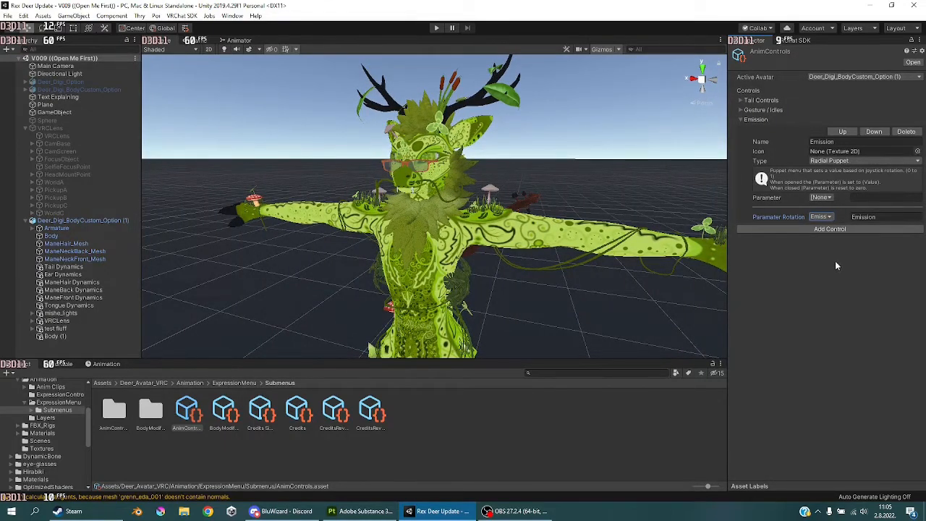
{"action": "left_click", "coordinate": [7, 15]}
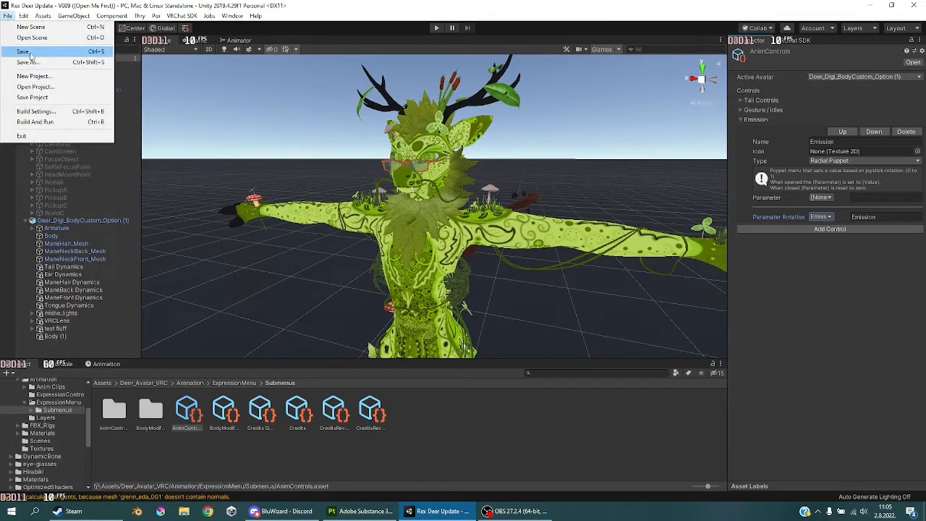
{"action": "left_click", "coordinate": [34, 55]}
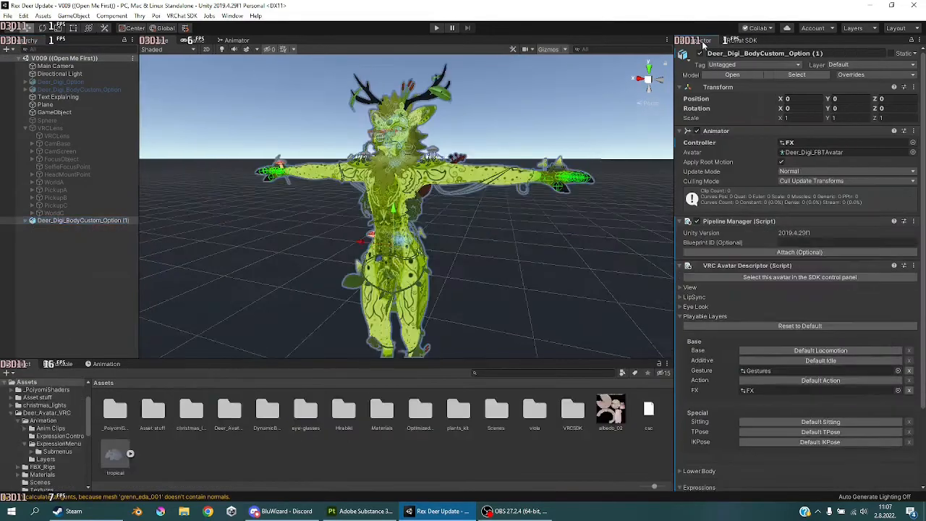
Step: Set the Animator component's Controller to None on Deer_Digi_BodyCustom_Option (1)
{"action": "left_click", "coordinate": [912, 142]}
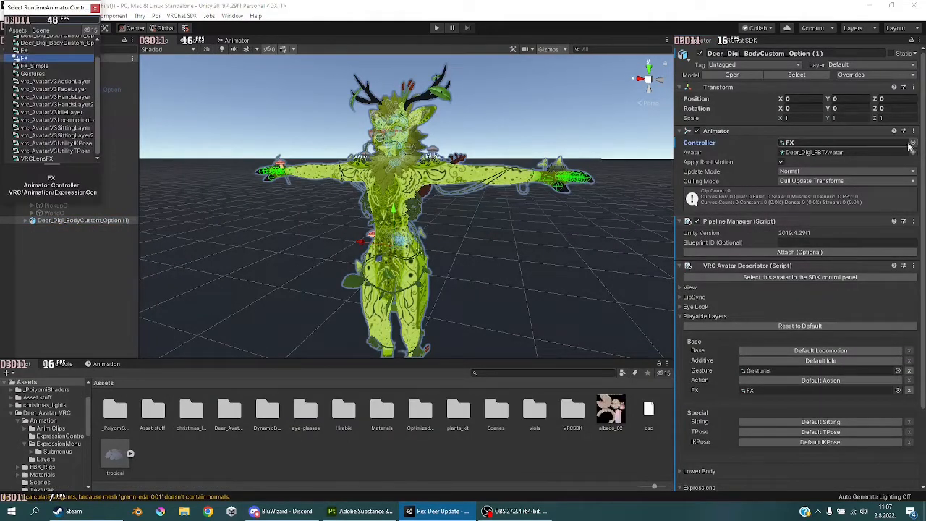
{"action": "scroll", "coordinate": [51, 94], "scroll_direction": "up", "scroll_amount": 1}
{"action": "left_click", "coordinate": [30, 41]}
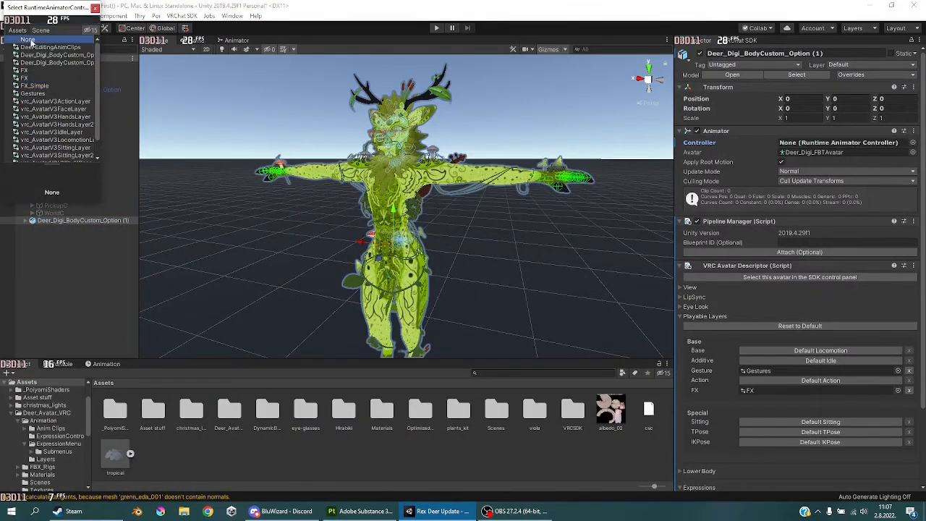
{"action": "left_click", "coordinate": [95, 9]}
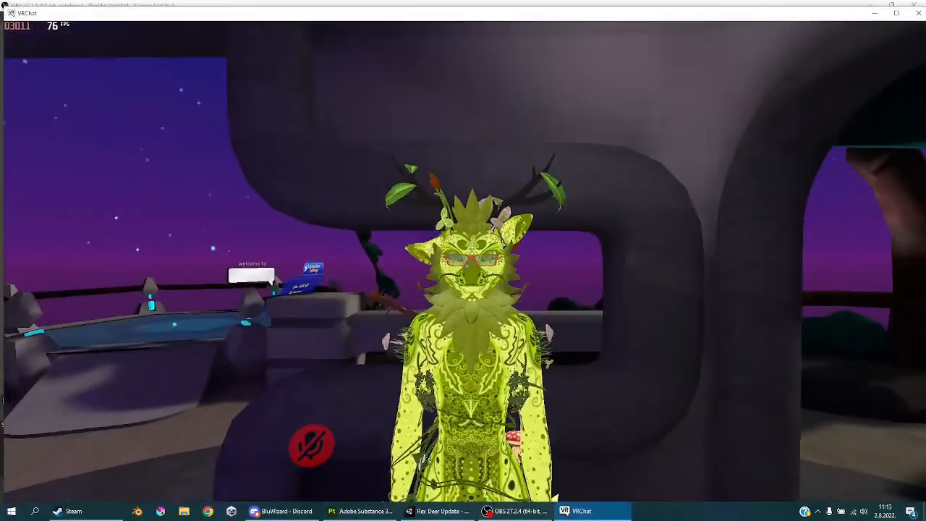
Step: Open the avatar's action menu in VRChat
{"action": "key", "text": "r"}
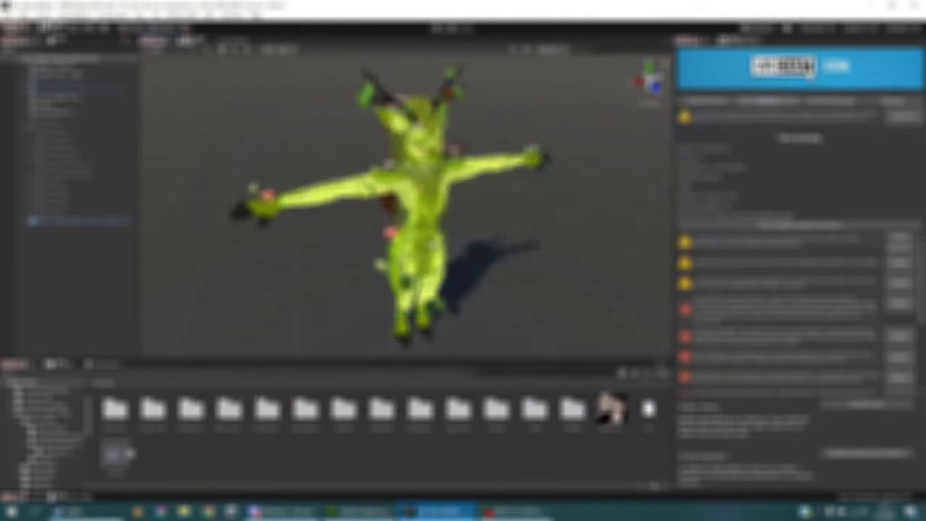
{"action": "scroll", "coordinate": [521, 236], "scroll_direction": "up", "scroll_amount": 2}
{"action": "left_click_drag", "start_coordinate": [522, 236], "coordinate": [476, 252], "text": "alt"}
{"action": "scroll", "coordinate": [434, 210], "scroll_direction": "down", "scroll_amount": 3}
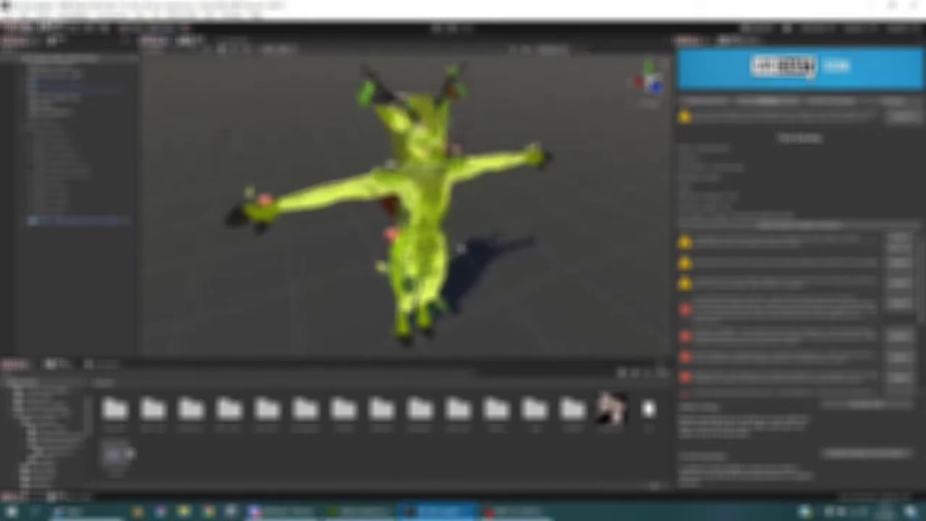
{"action": "left_click_drag", "start_coordinate": [459, 248], "coordinate": [360, 181], "text": "alt"}
{"action": "scroll", "coordinate": [395, 235], "scroll_direction": "up", "scroll_amount": 3}
{"action": "middle_click_drag", "start_coordinate": [360, 182], "coordinate": [382, 235]}
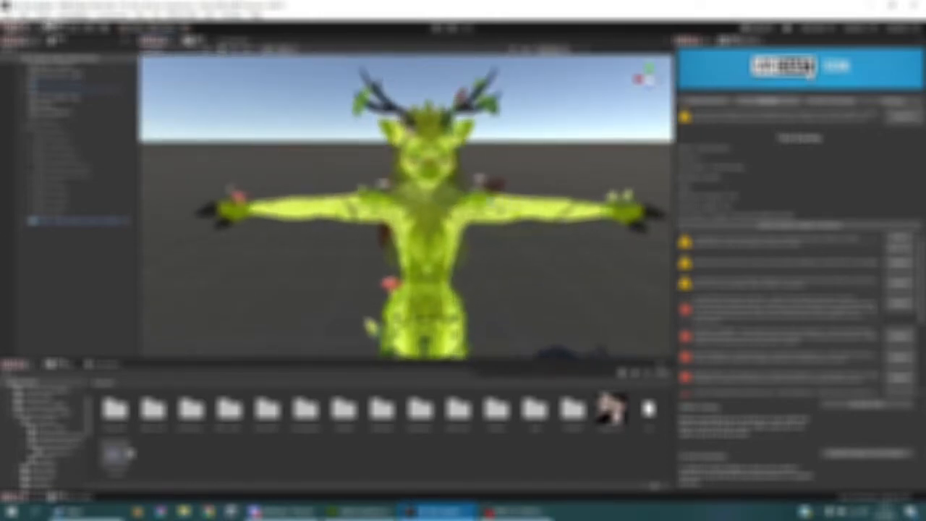
{"action": "scroll", "coordinate": [537, 208], "scroll_direction": "up", "scroll_amount": 2}
{"action": "middle_click_drag", "start_coordinate": [537, 209], "coordinate": [508, 209]}
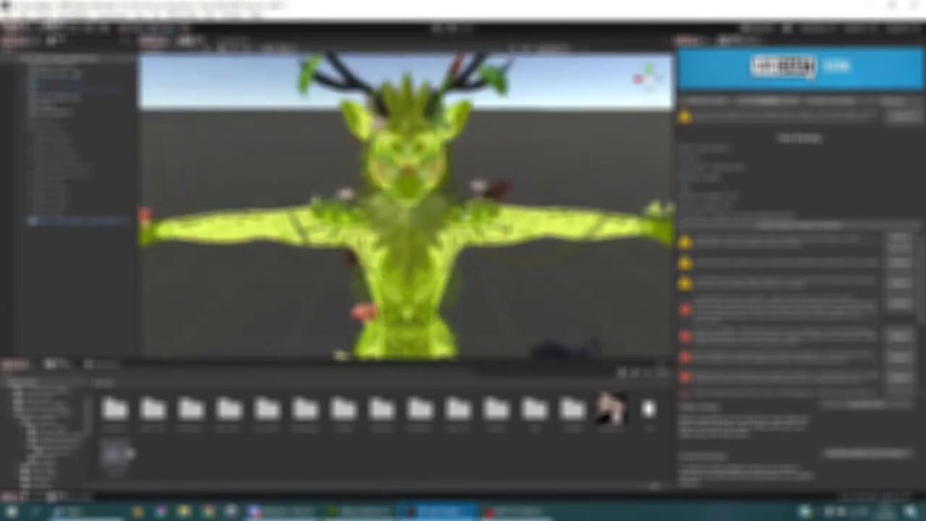